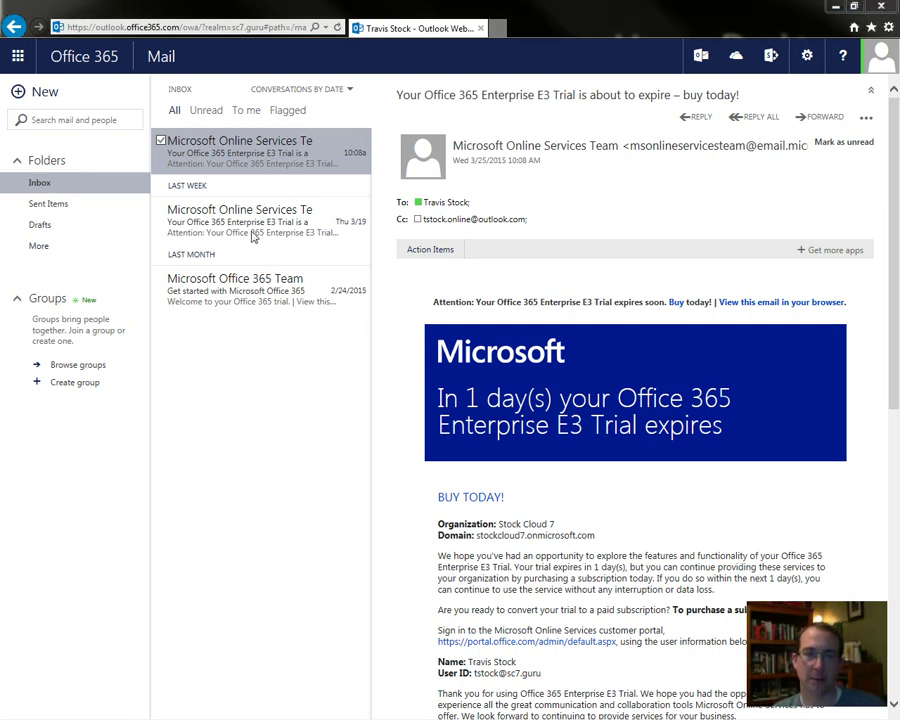
- Open the Office 365 admin center from Outlook Web App using the app launcher's Admin tile
click(20, 57)
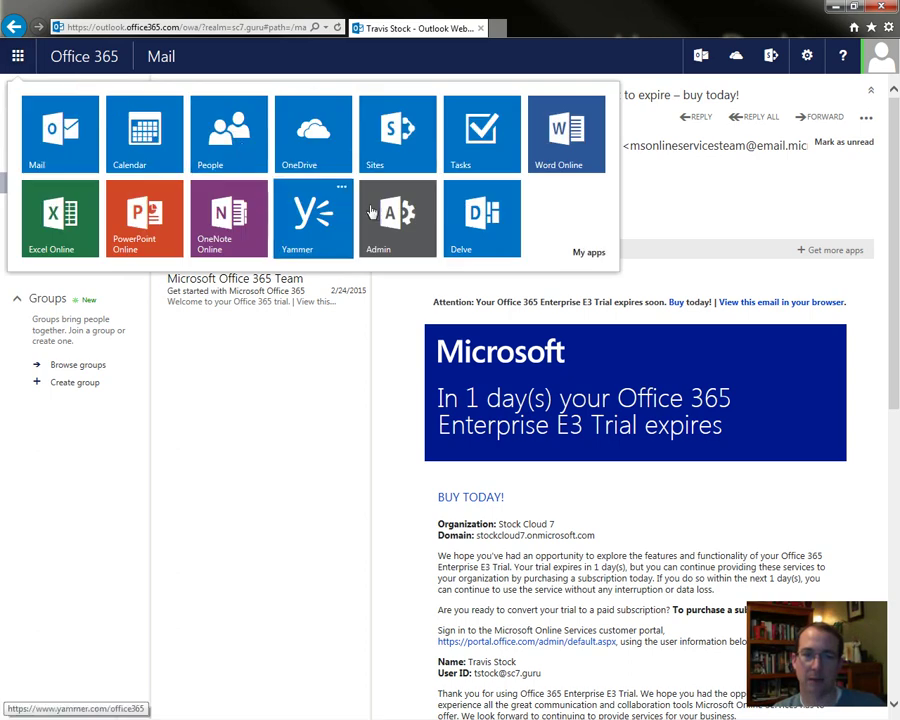
click(422, 233)
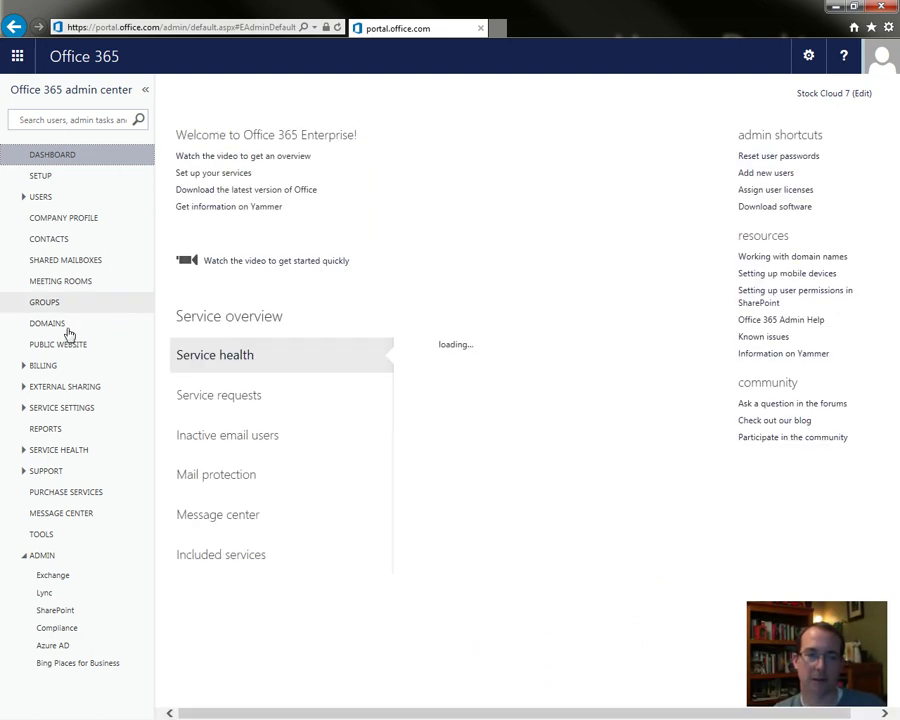
- Start setup for stockcloud7.com under Domains and show its TXT verification record
click(60, 326)
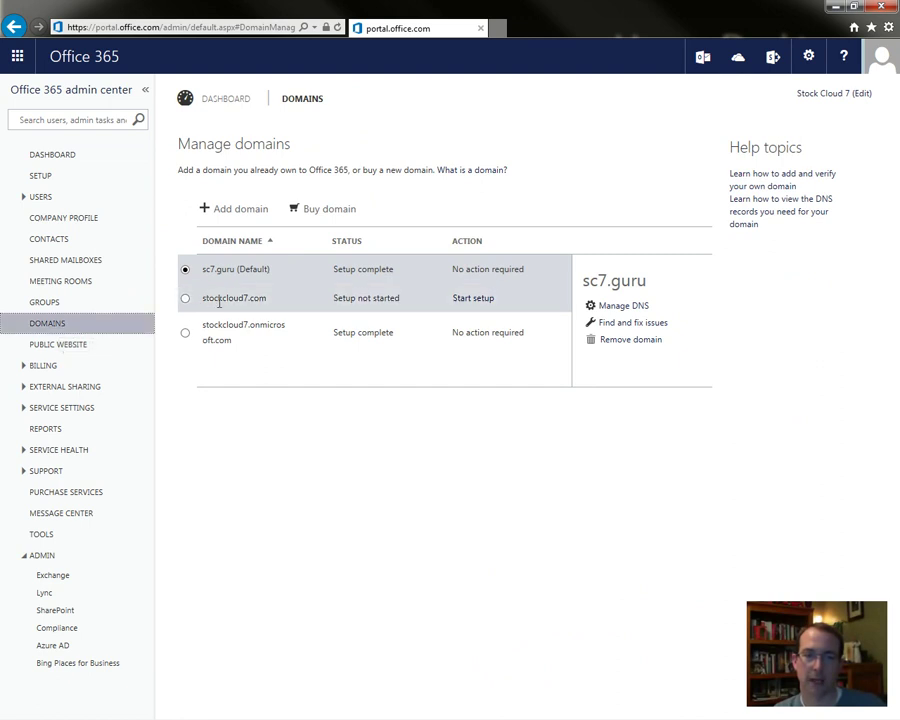
click(185, 299)
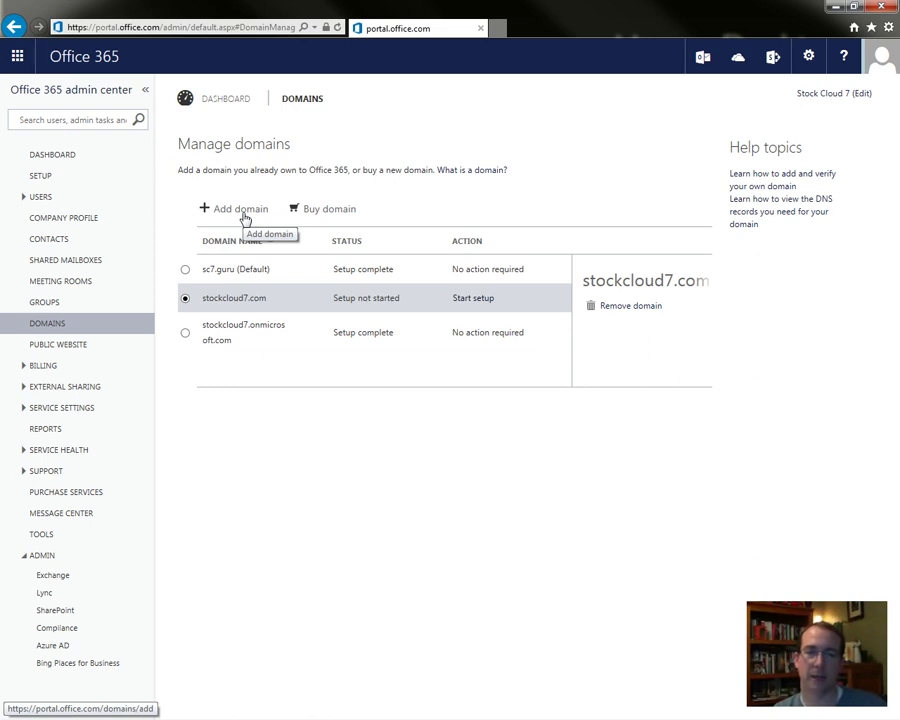
click(468, 299)
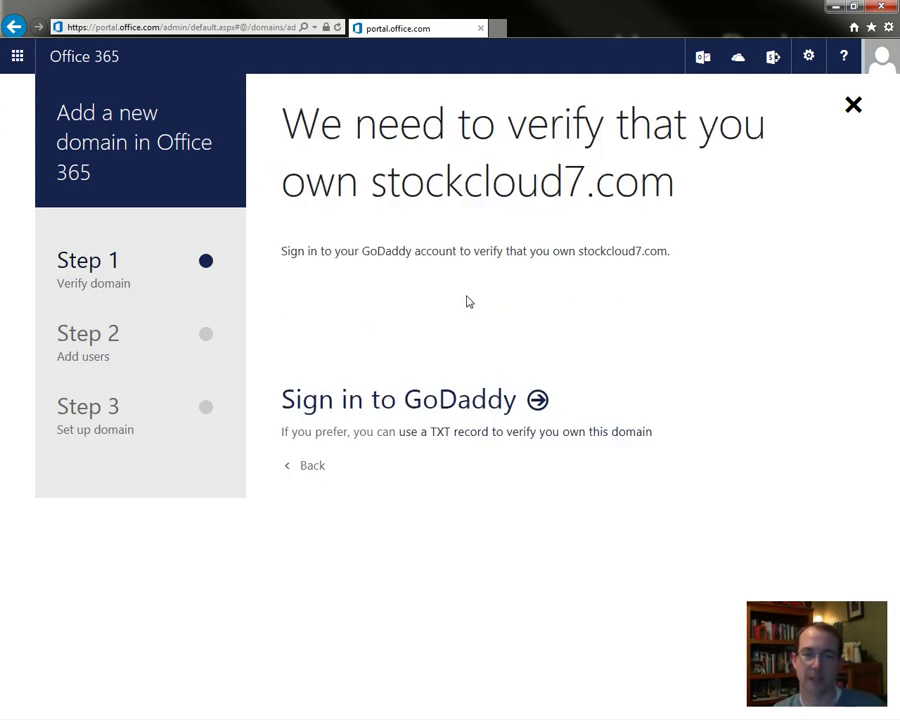
click(306, 468)
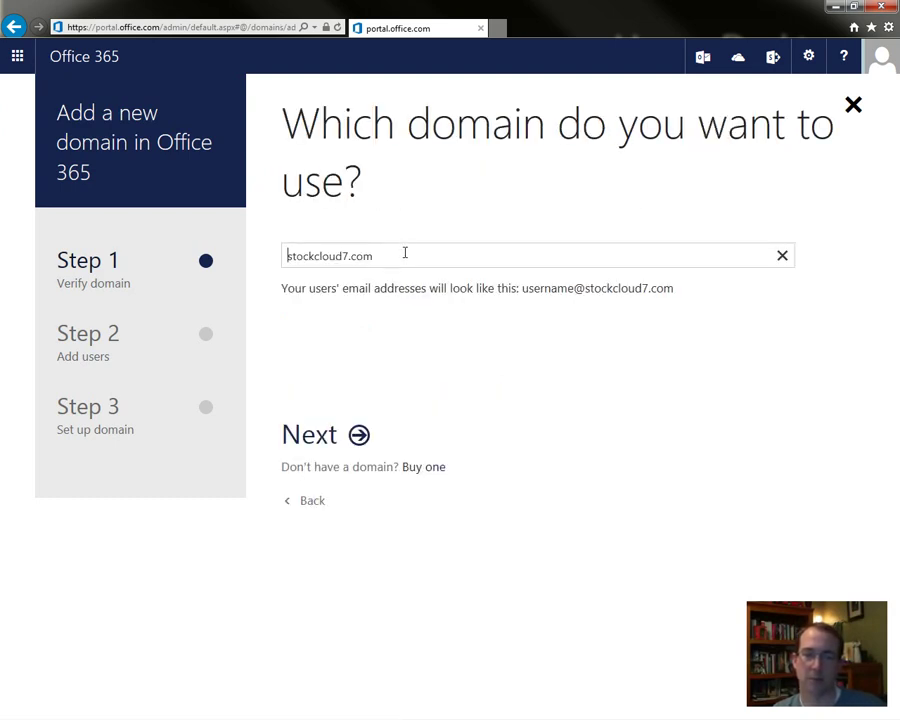
drag(406, 255, 231, 261)
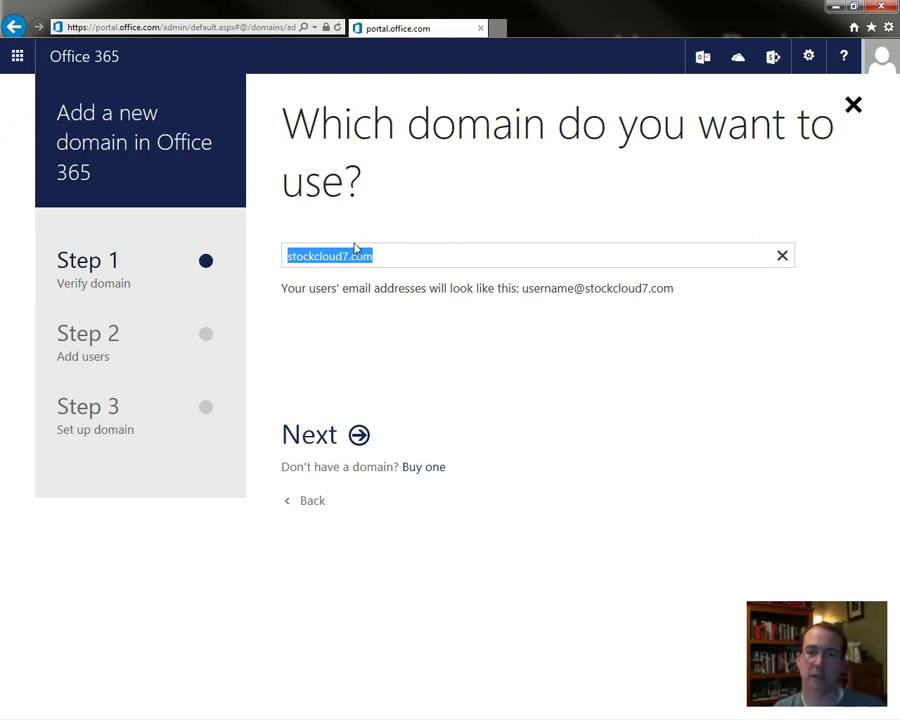
click(345, 440)
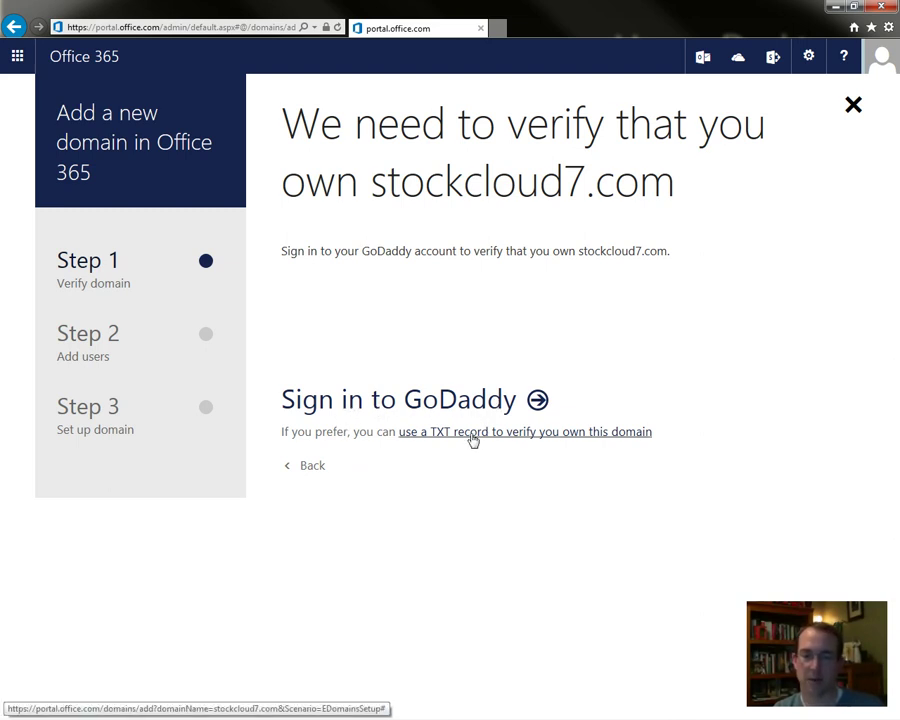
click(473, 436)
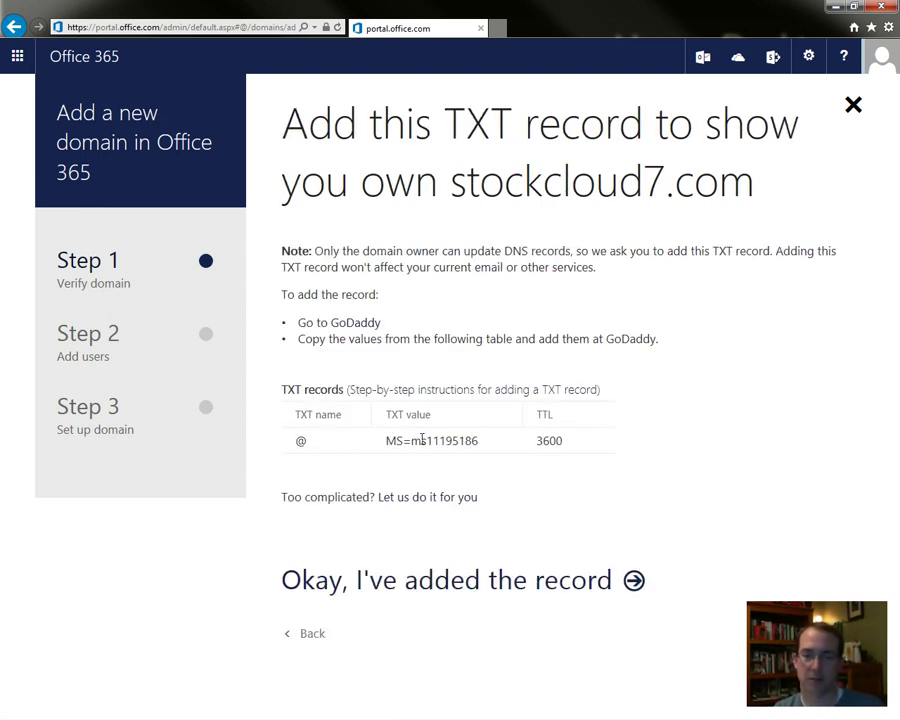
- Load godaddy.com in a new browser tab
click(499, 27)
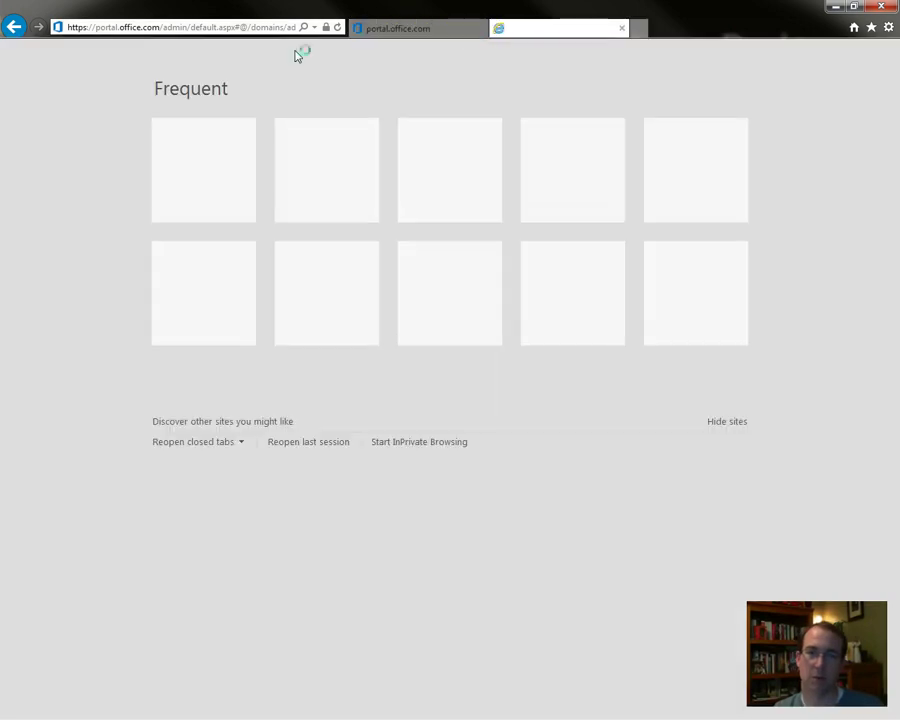
click(228, 27)
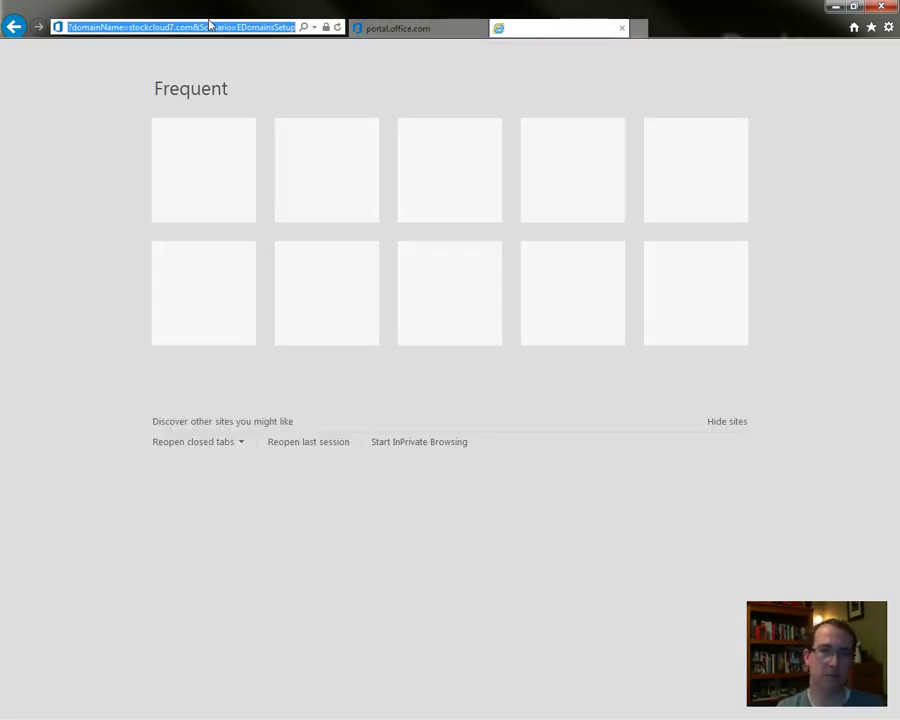
key(BackSpace)
text(godaddy.com/)
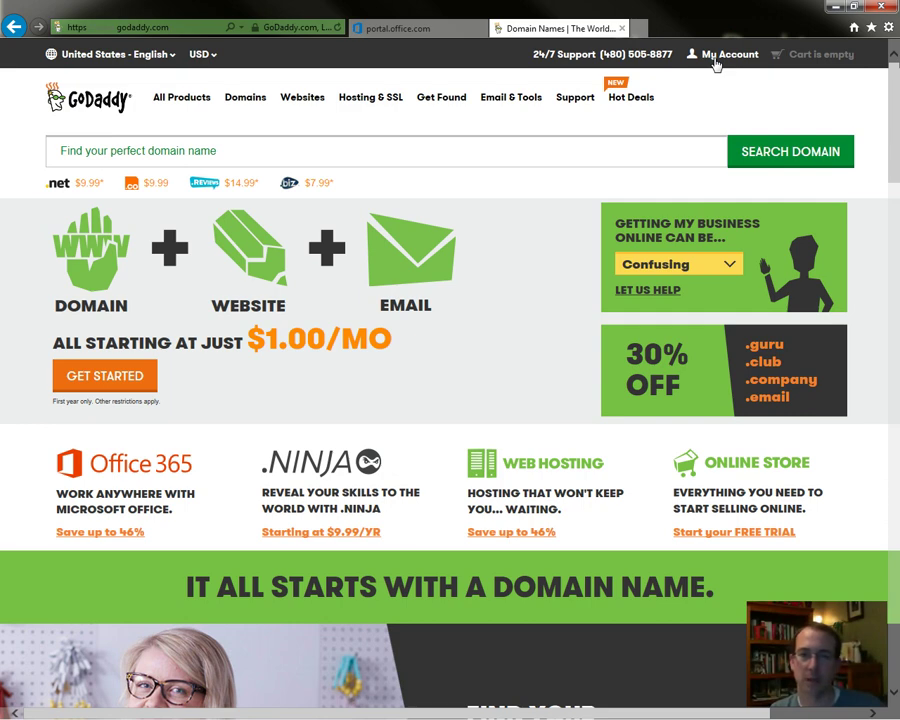
- Open the STOCKCLOUD7.COM DNS zone file from GoDaddy's domain list and review its records
click(716, 62)
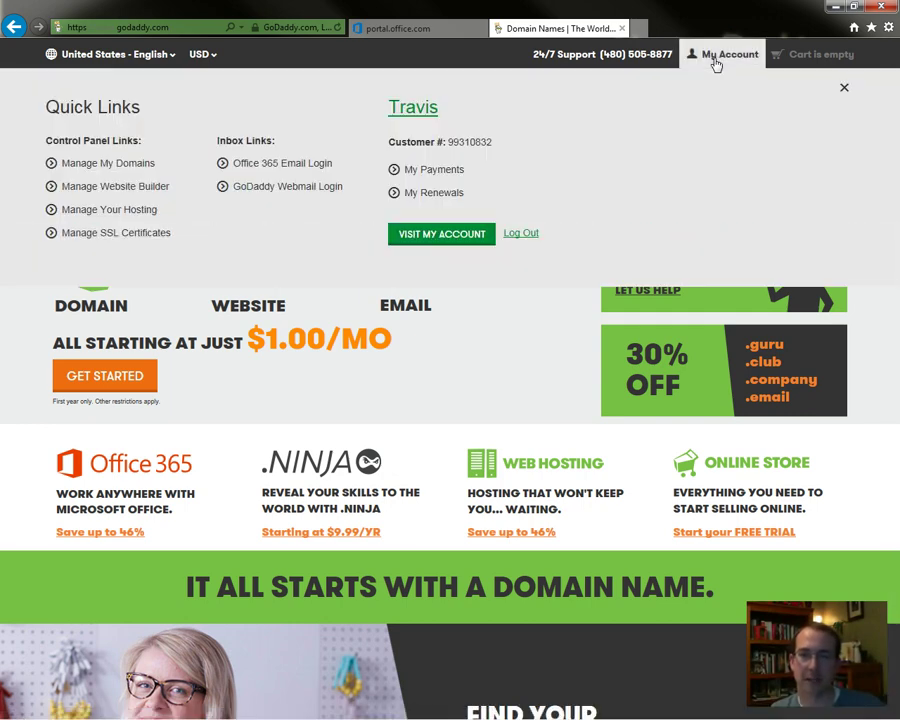
click(152, 168)
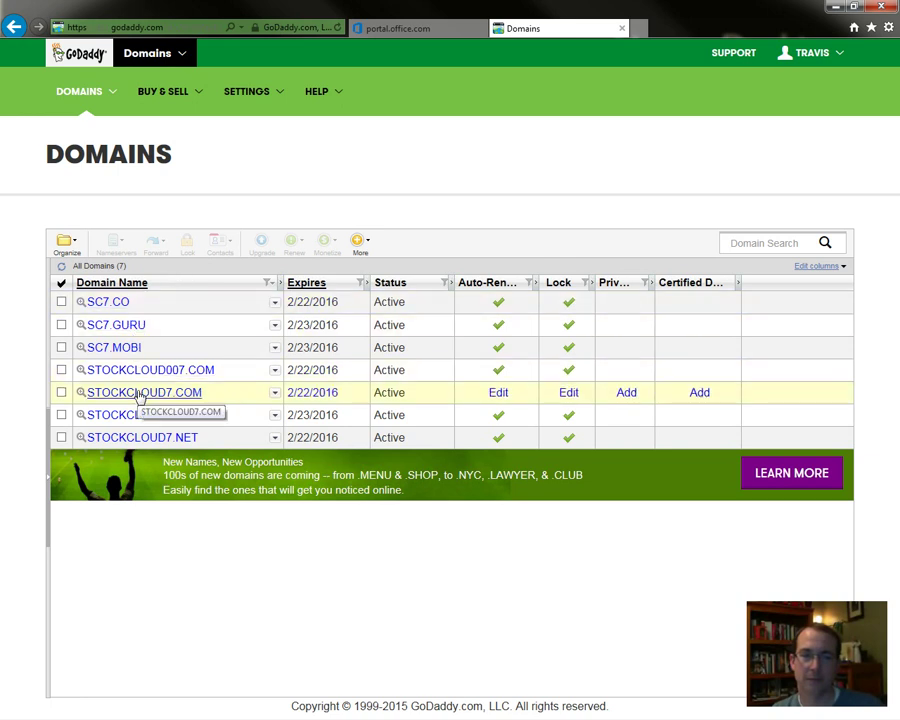
click(140, 393)
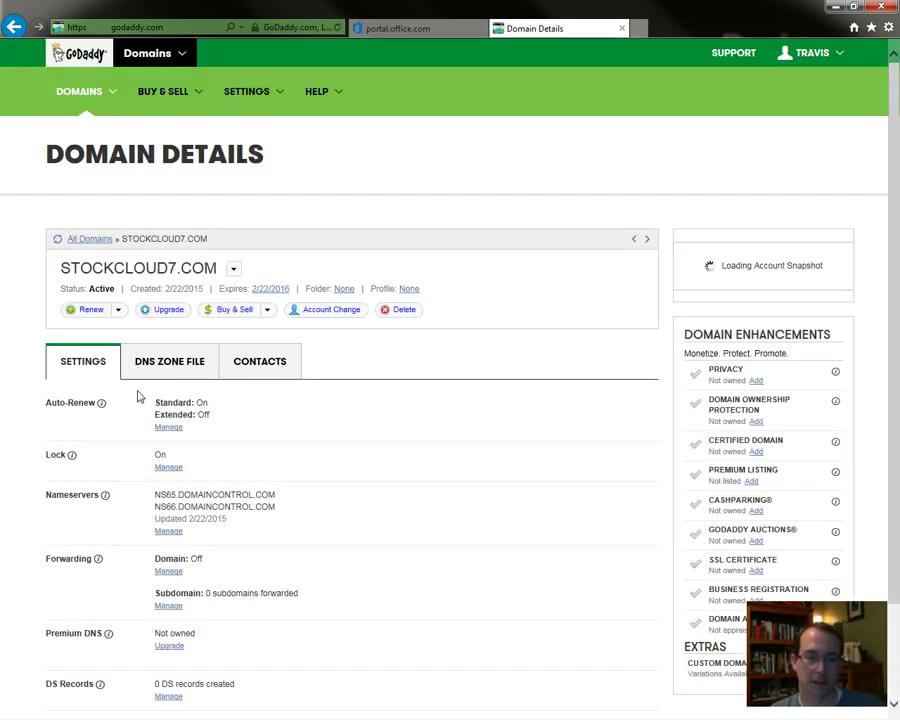
click(176, 367)
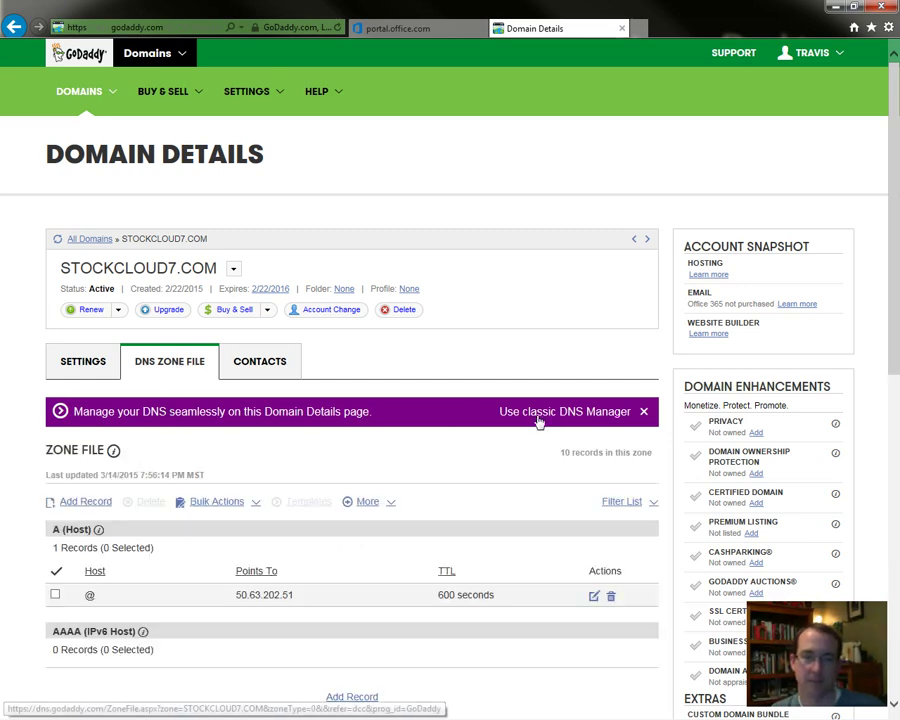
scroll(416, 530, down, 3)
scroll(416, 530, down, 3)
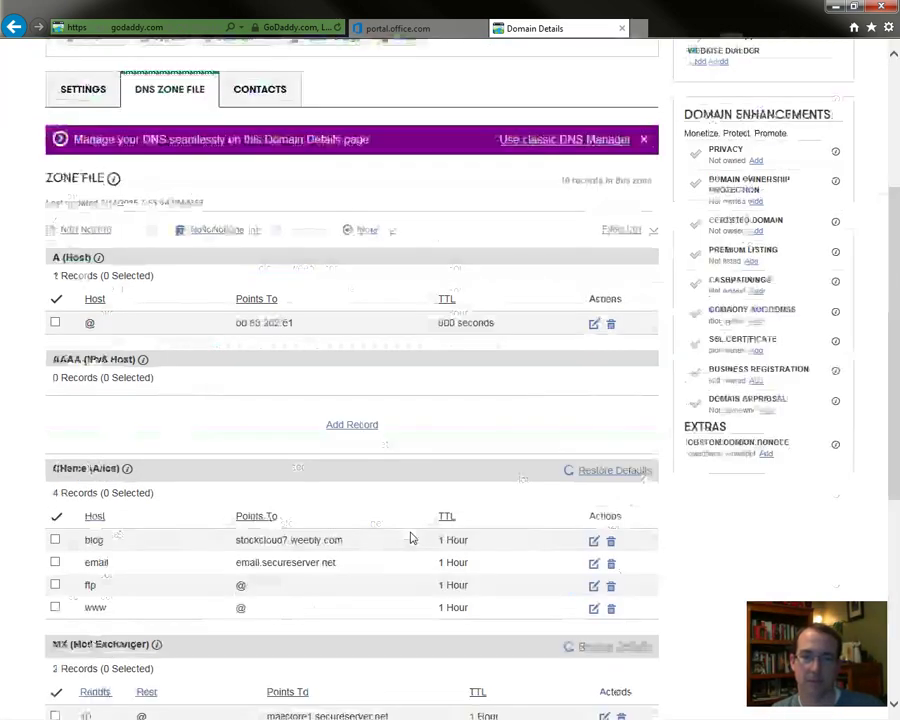
scroll(410, 534, up, 6)
scroll(410, 534, down, 3)
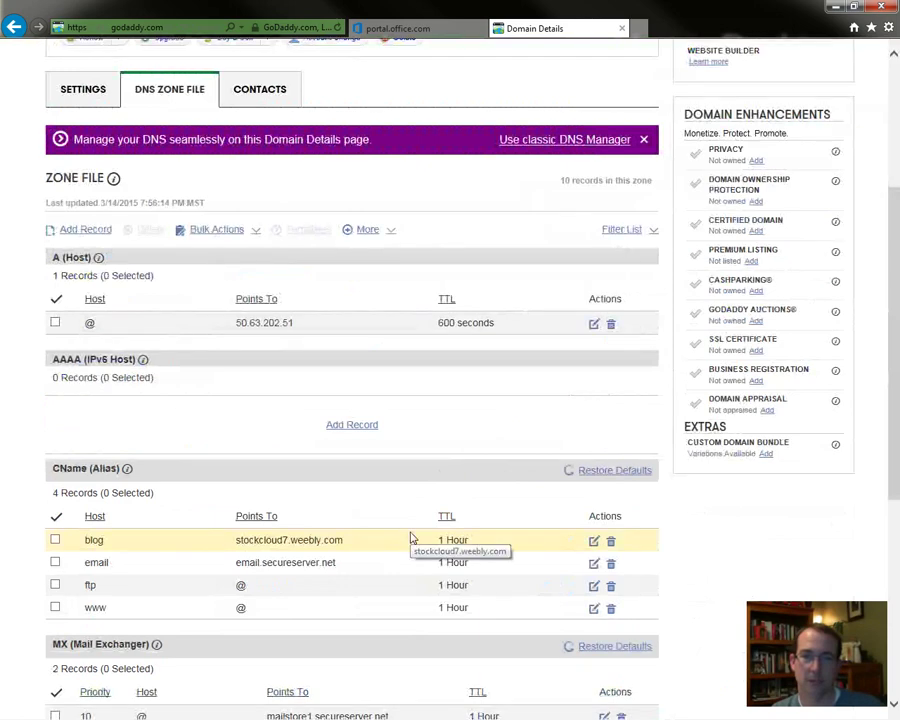
- Start a new TXT record in the zone file with host @
click(85, 229)
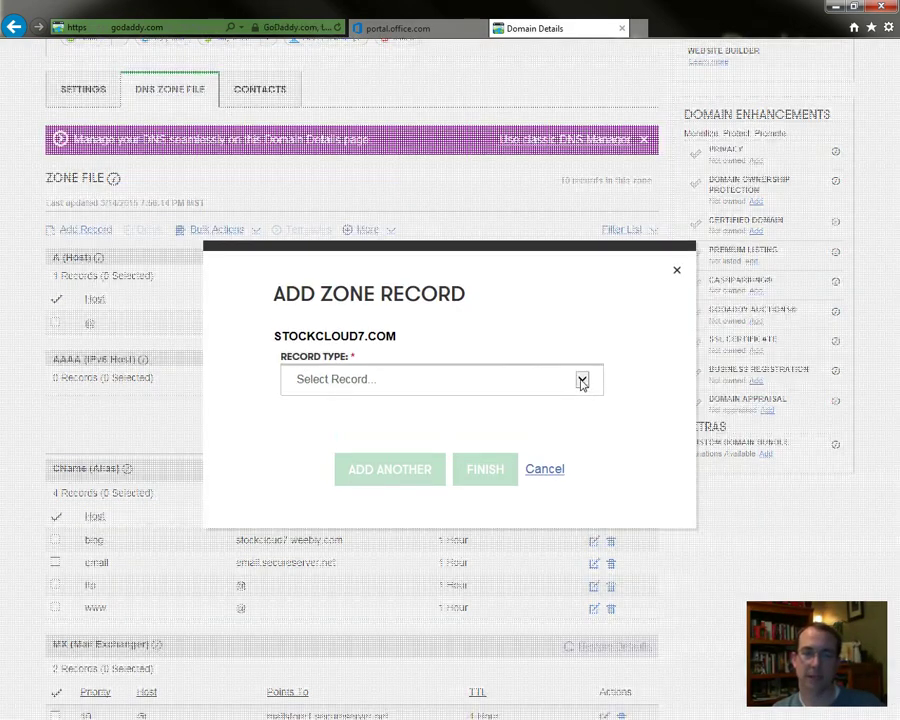
click(581, 377)
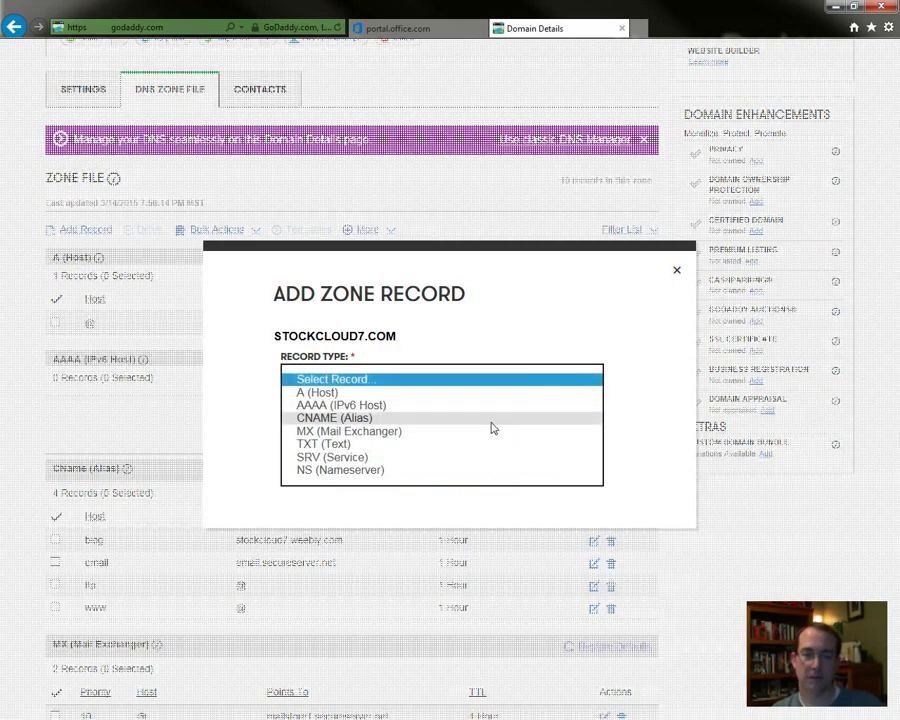
click(470, 446)
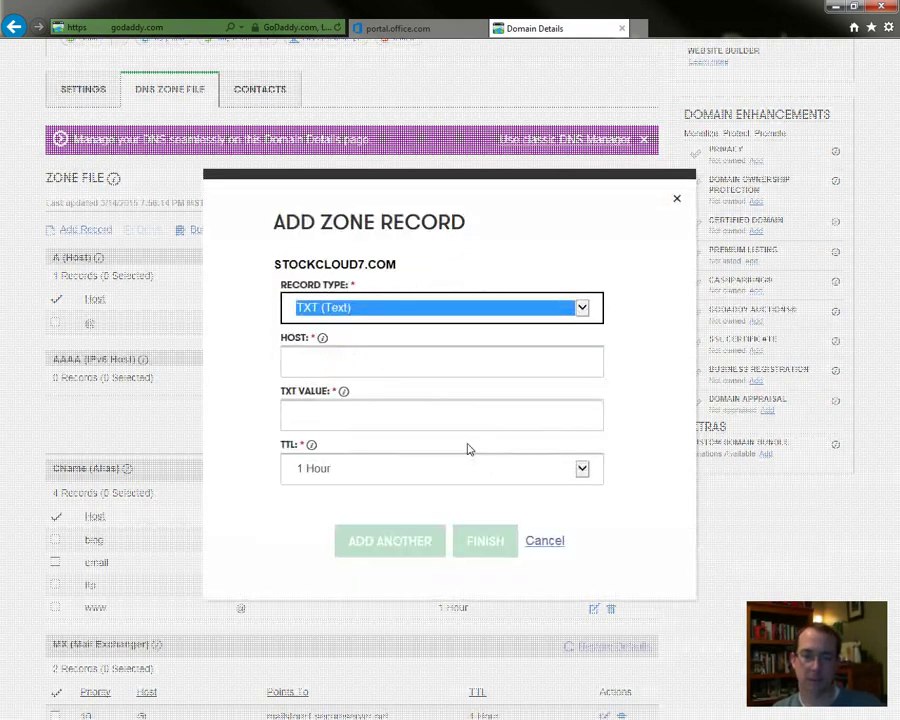
click(390, 357)
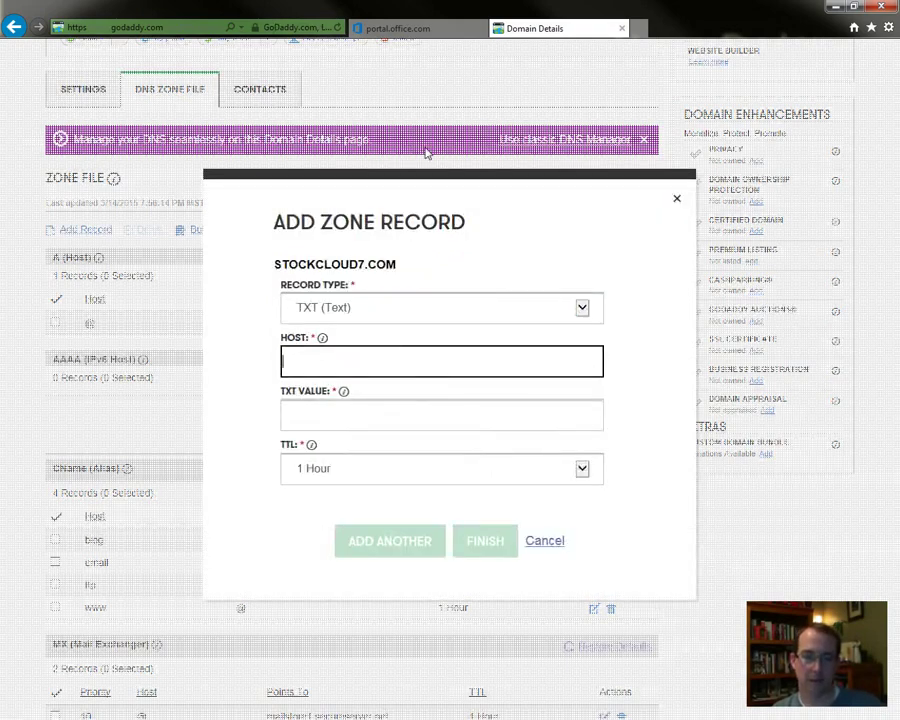
text(@)
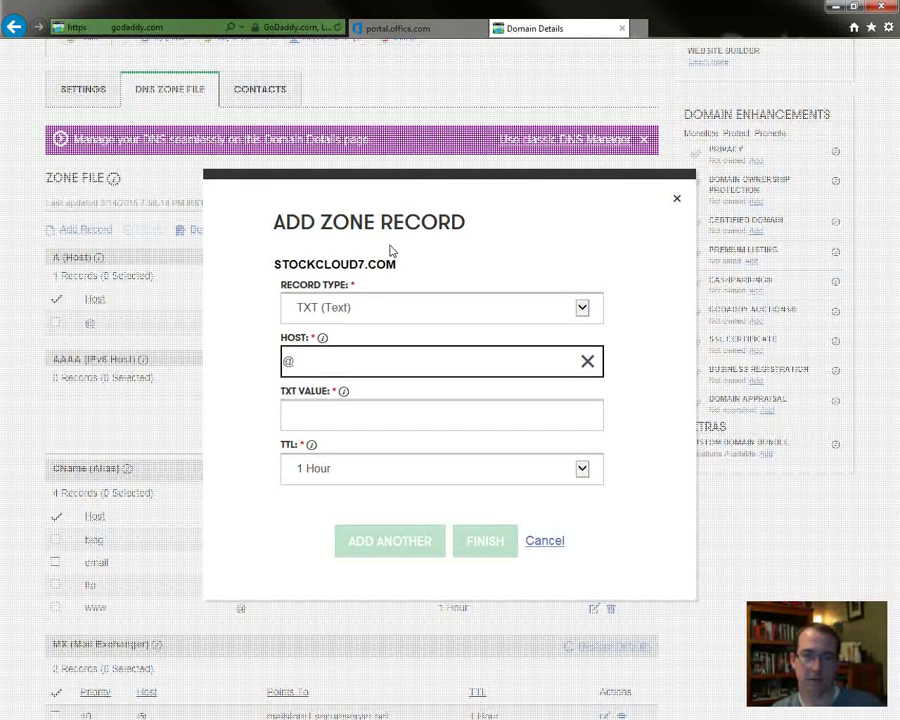
- Copy MS=ms11195186 from Office 365 into the TXT value and finish the record
click(325, 417)
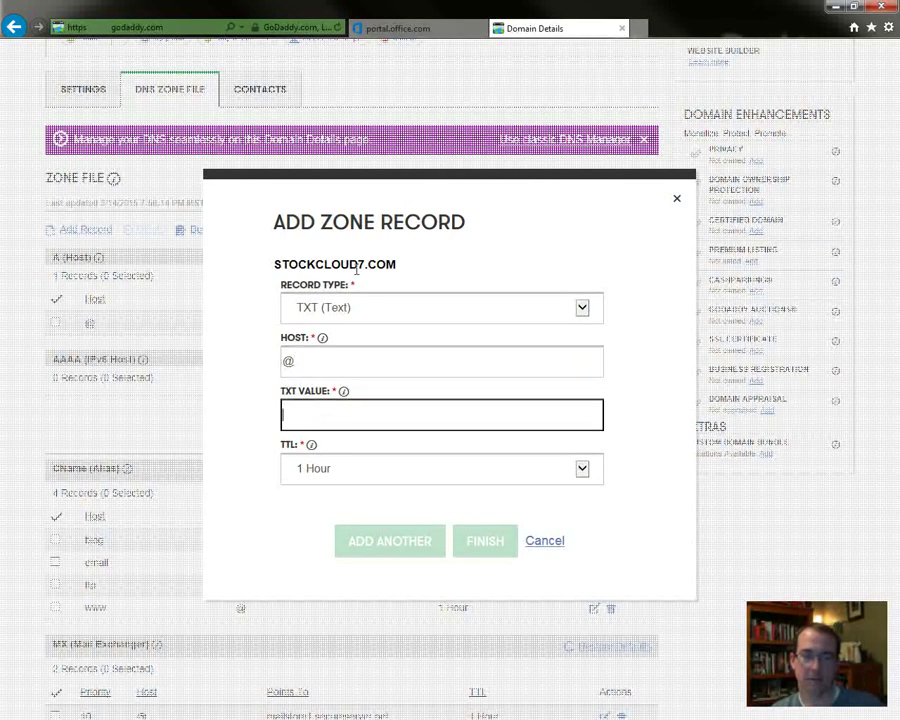
click(437, 27)
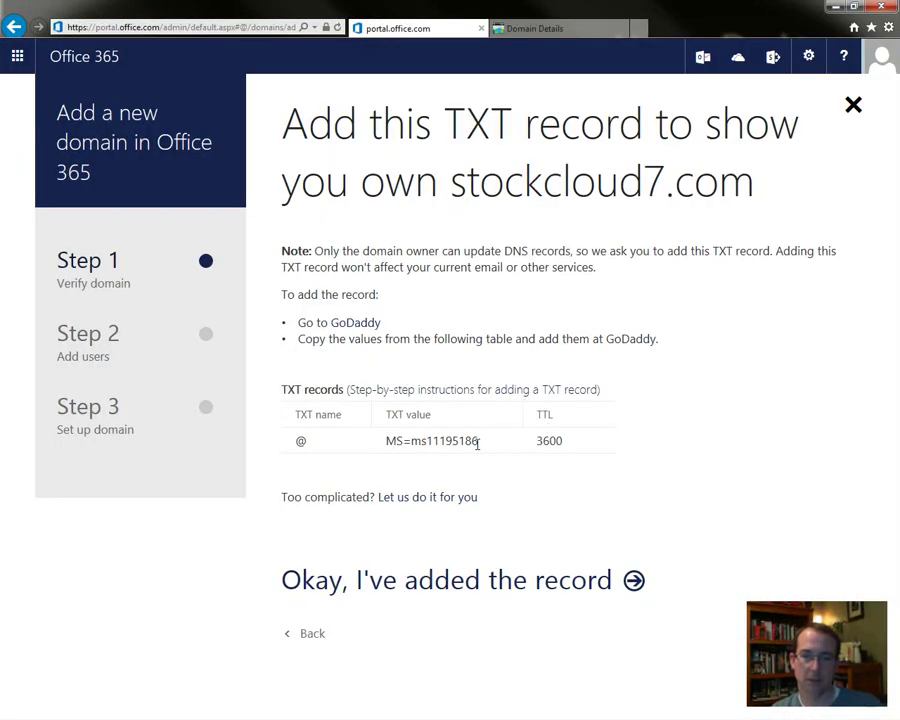
drag(474, 442, 390, 447)
key(ctrl+c)
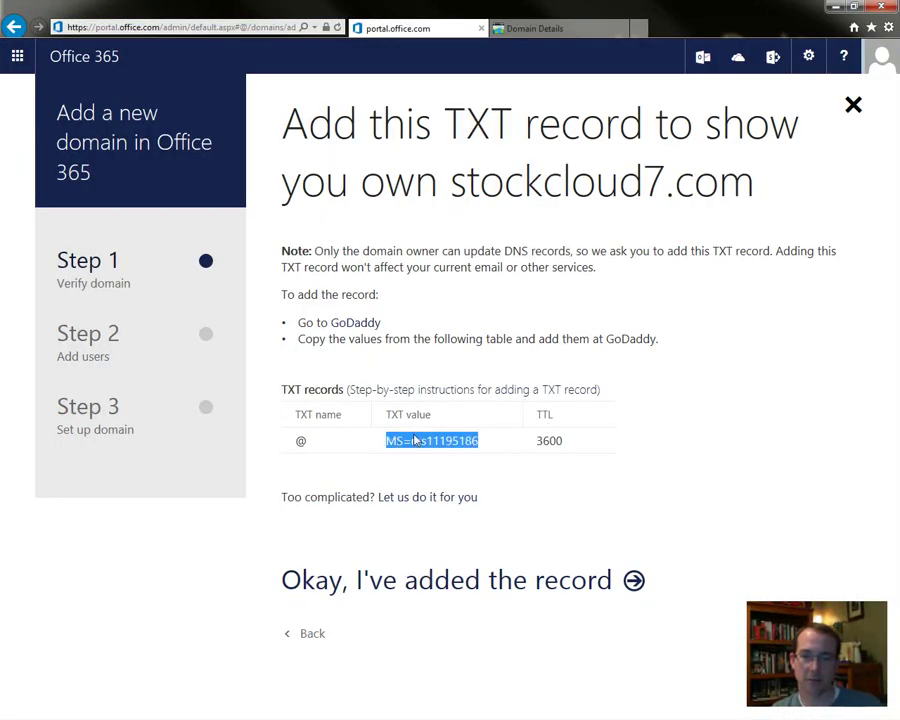
click(560, 28)
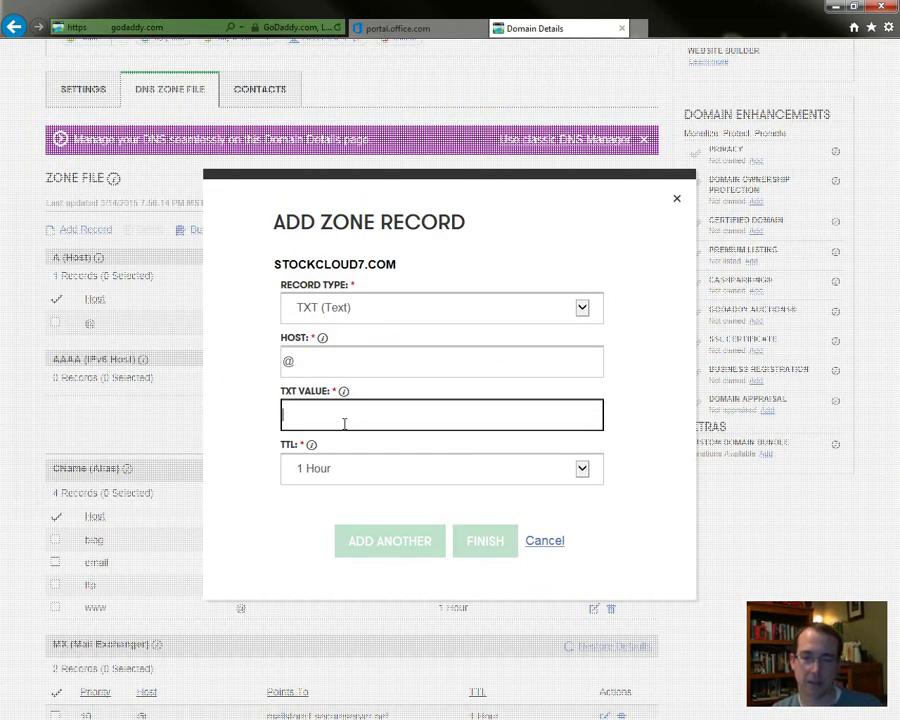
key(ctrl+v)
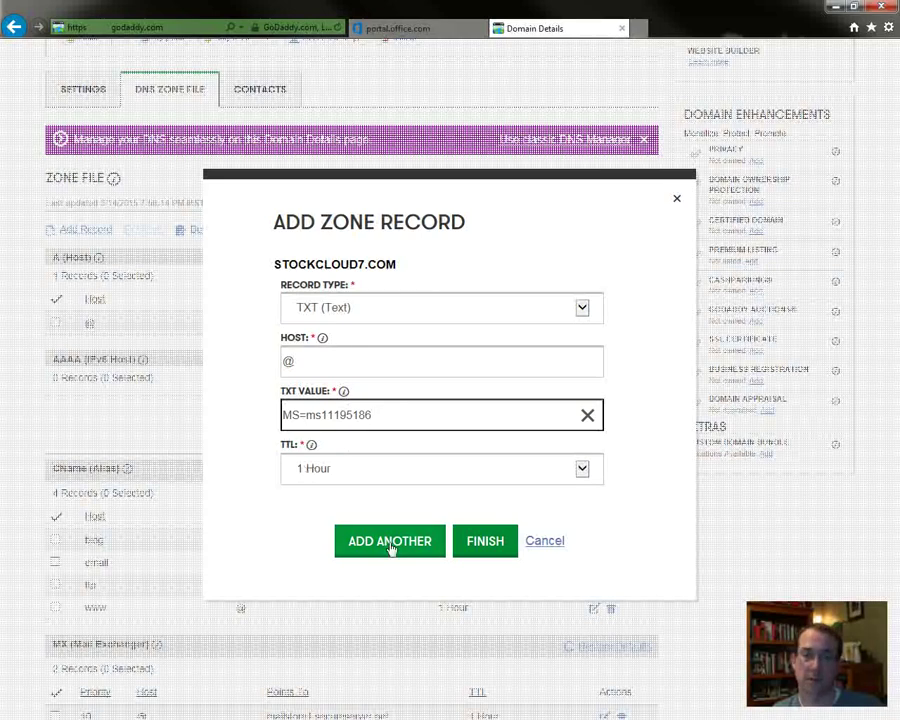
click(480, 548)
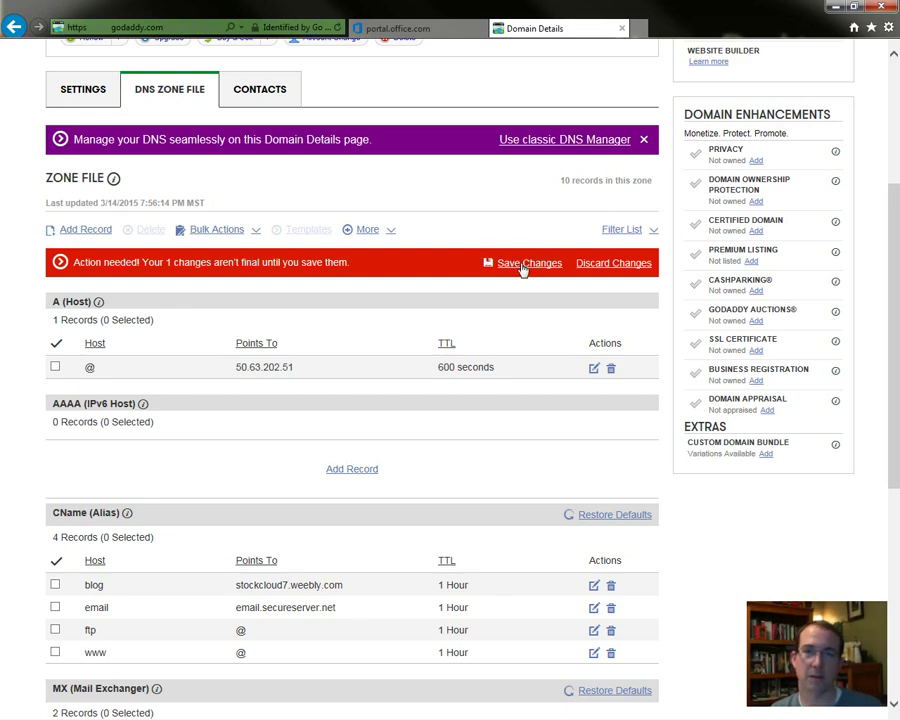
scroll(394, 433, down, 5)
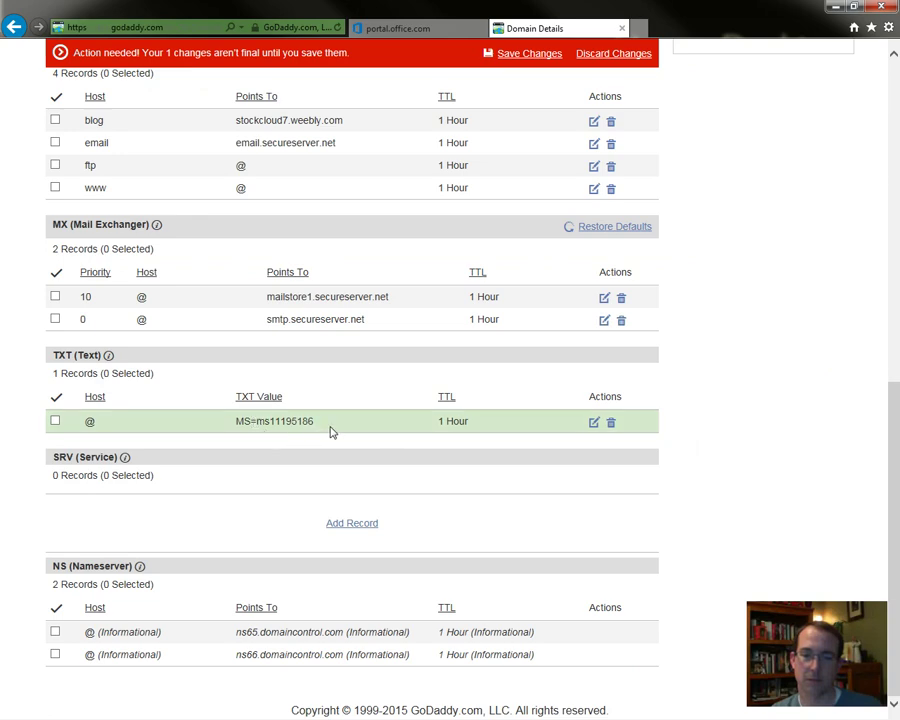
scroll(344, 453, up, 10)
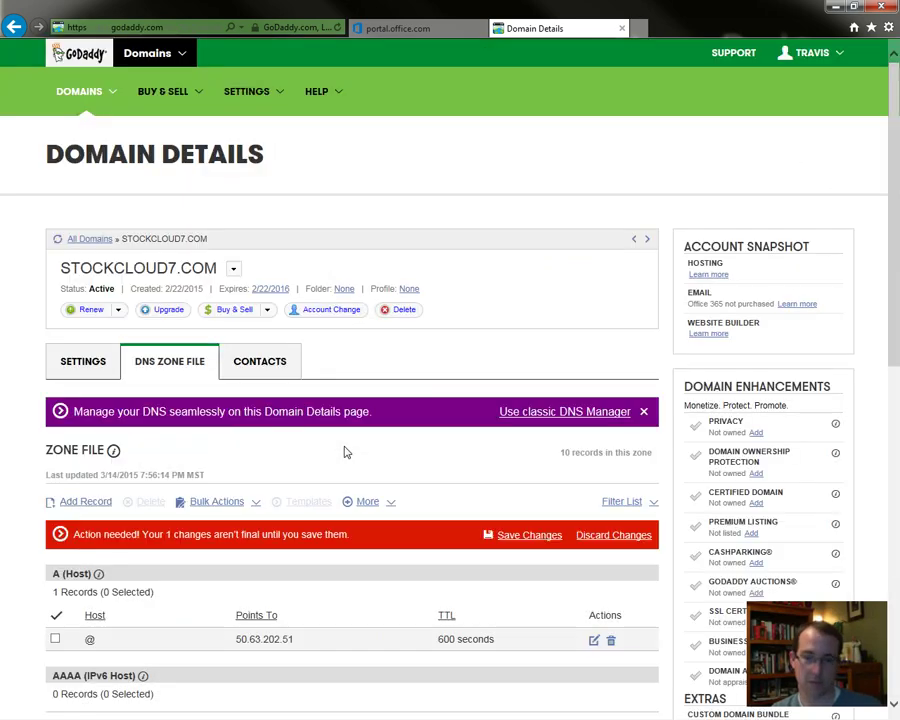
- Save the pending zone file change and return to the Office 365 verification tab
click(541, 536)
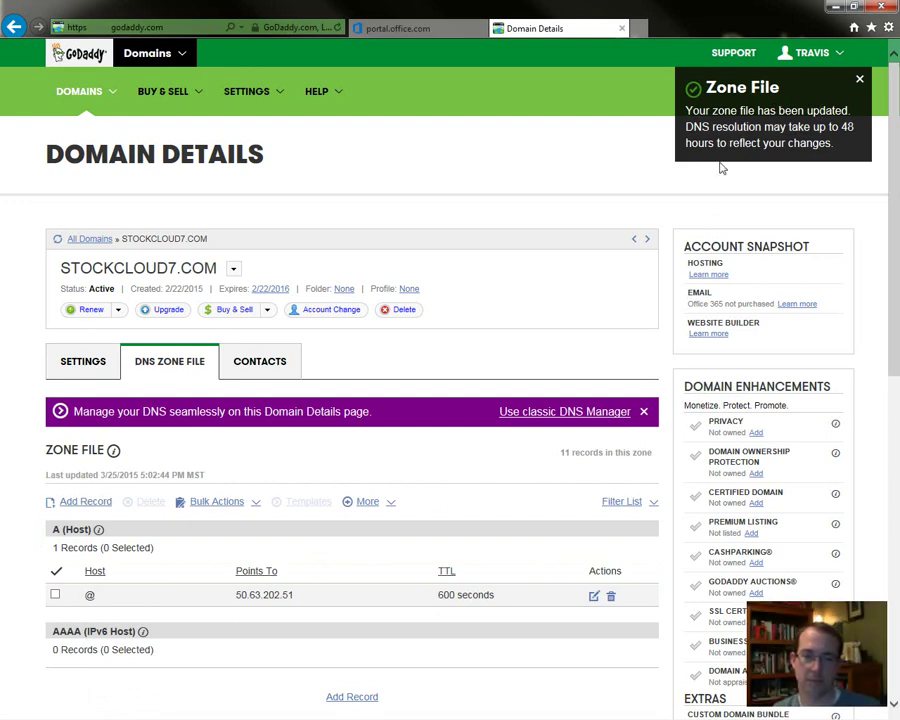
click(423, 30)
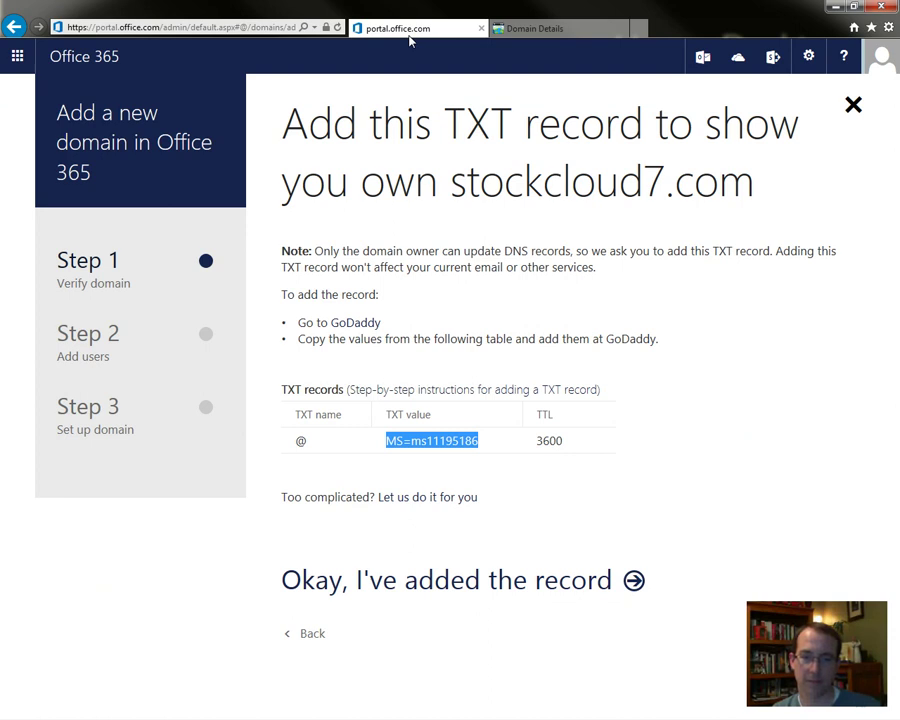
- Confirm the TXT record was added, skip adding users, and keep Outlook and Lync
click(364, 592)
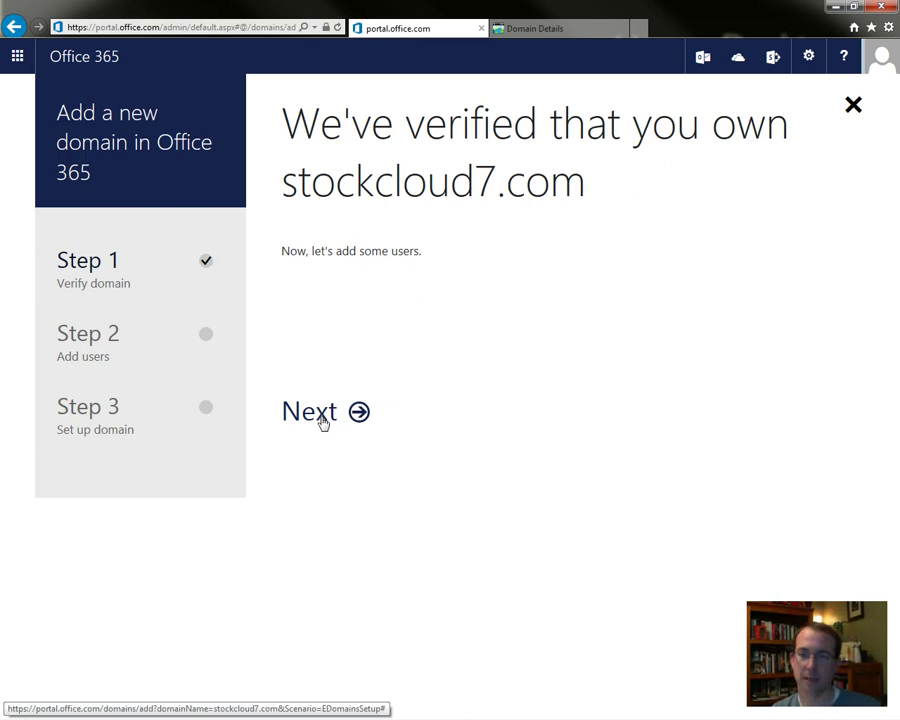
click(323, 420)
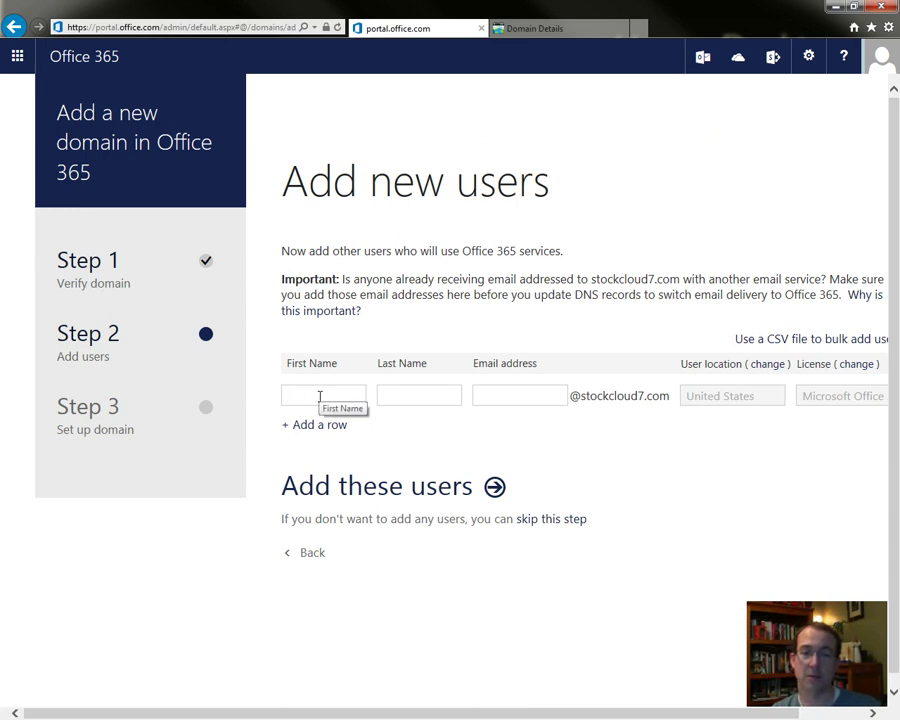
click(490, 396)
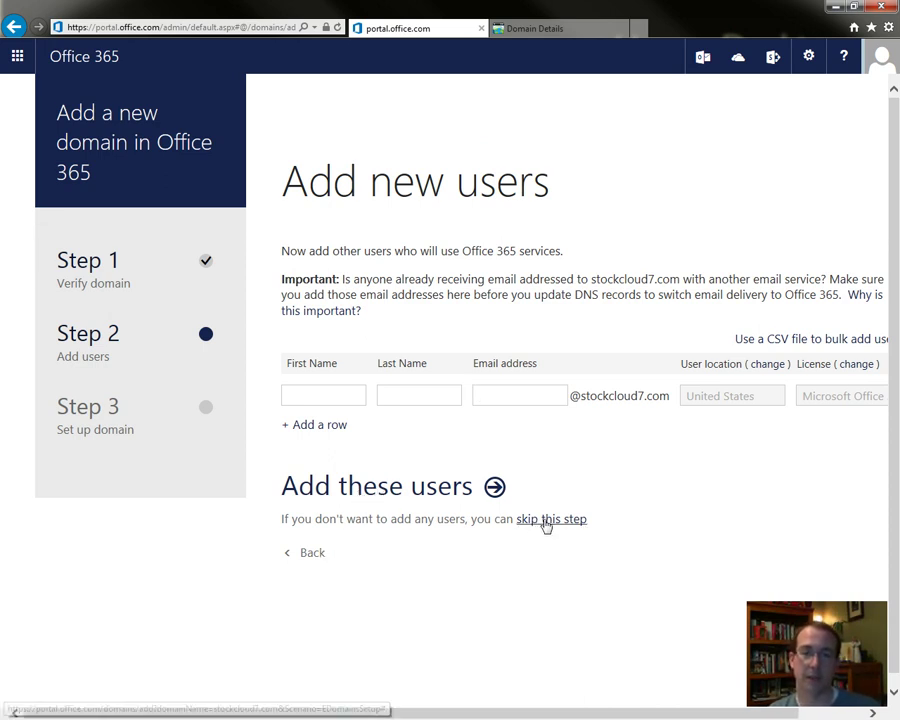
click(546, 521)
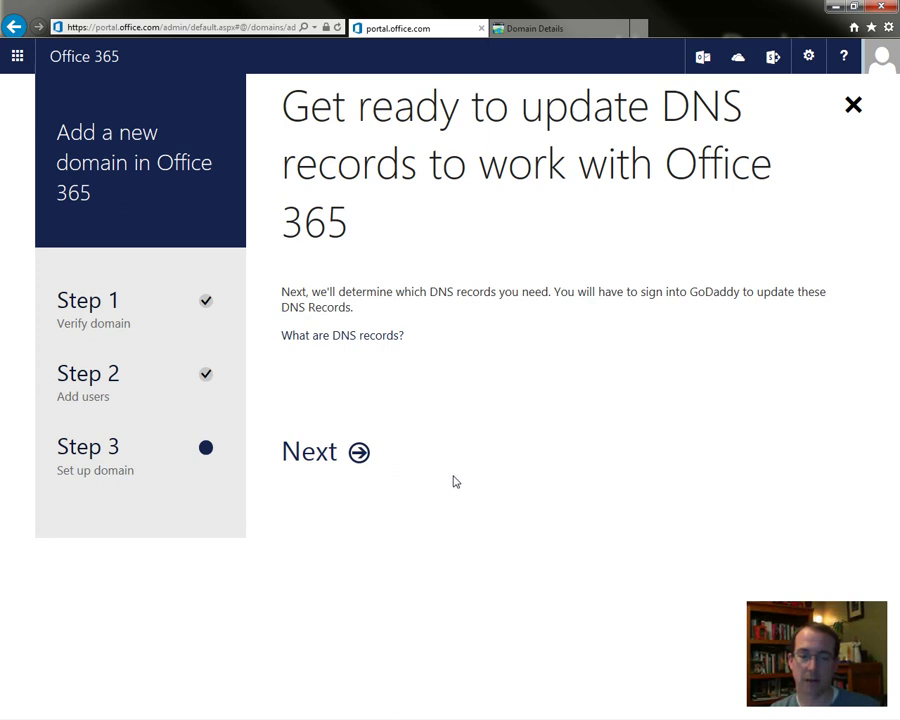
click(321, 459)
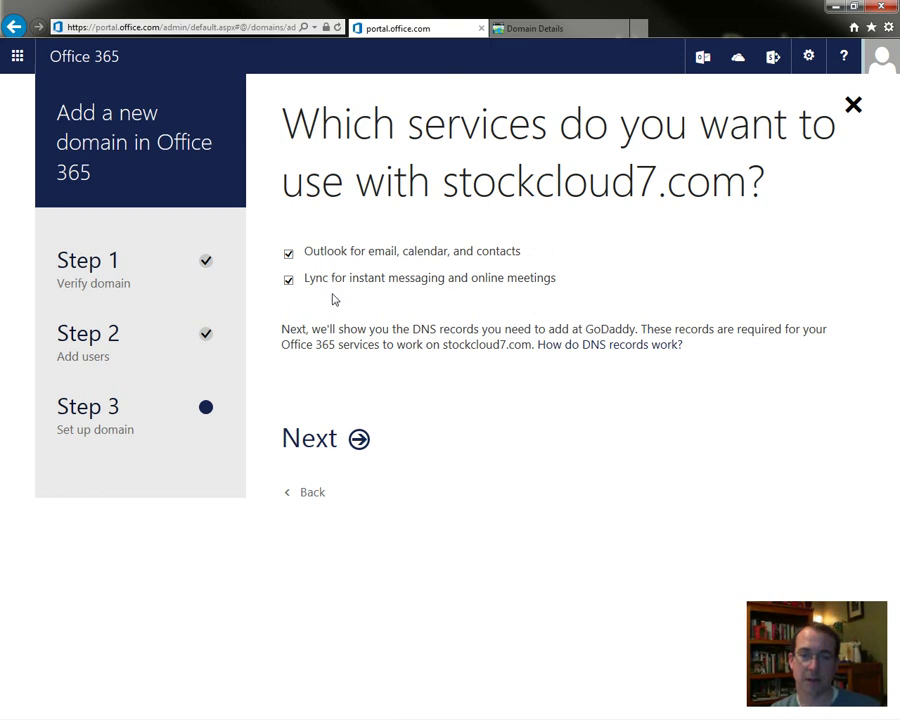
click(323, 446)
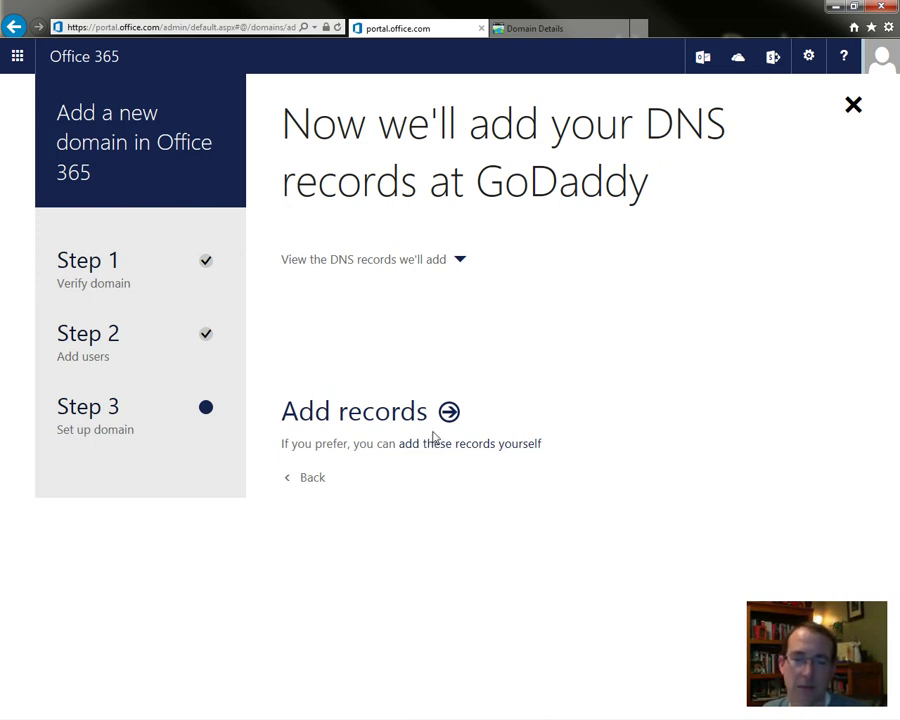
- Review the manual DNS record list, then choose automatic record setup at GoDaddy
click(436, 446)
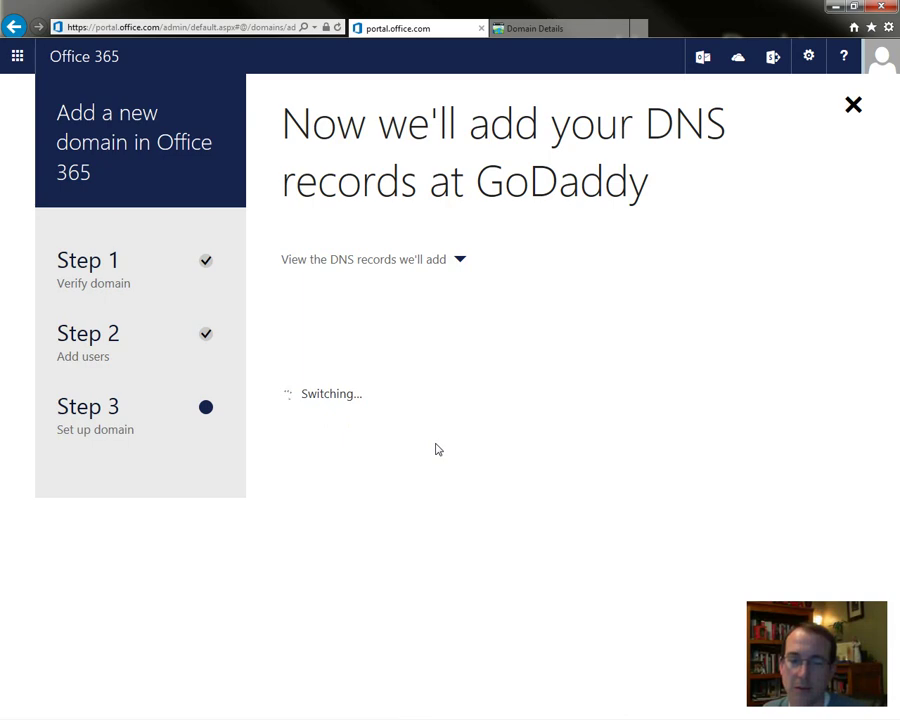
scroll(436, 449, down, 3)
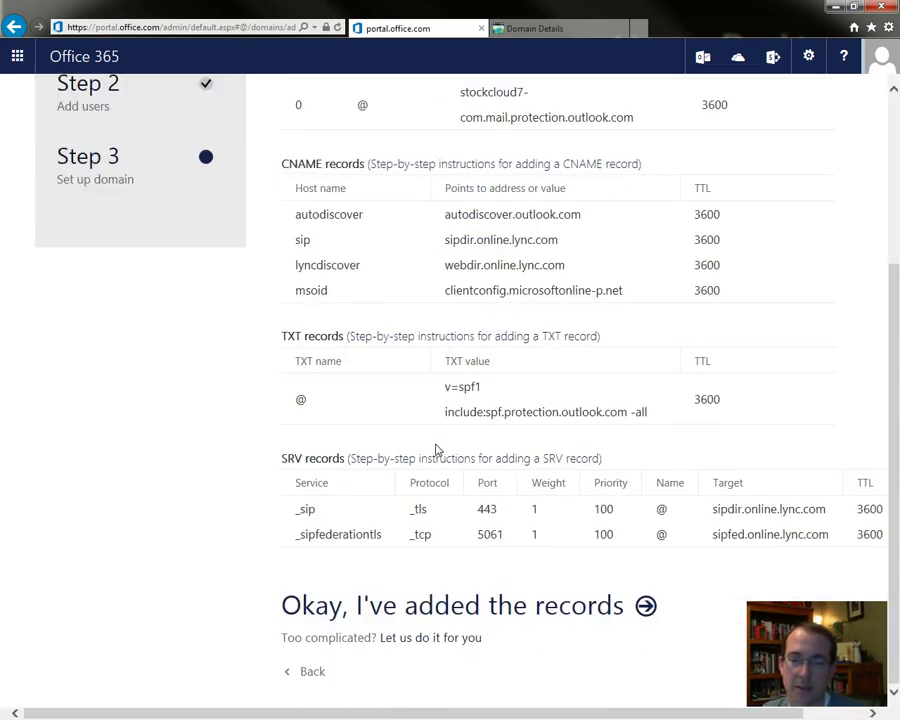
scroll(436, 449, up, 3)
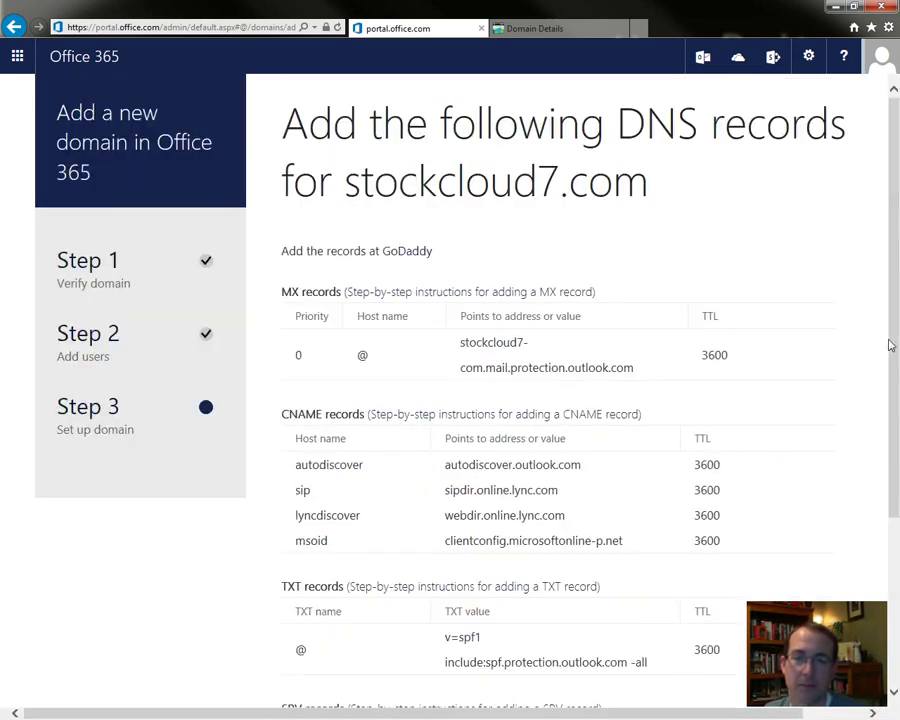
drag(896, 357, 553, 678)
scroll(438, 661, up, 1)
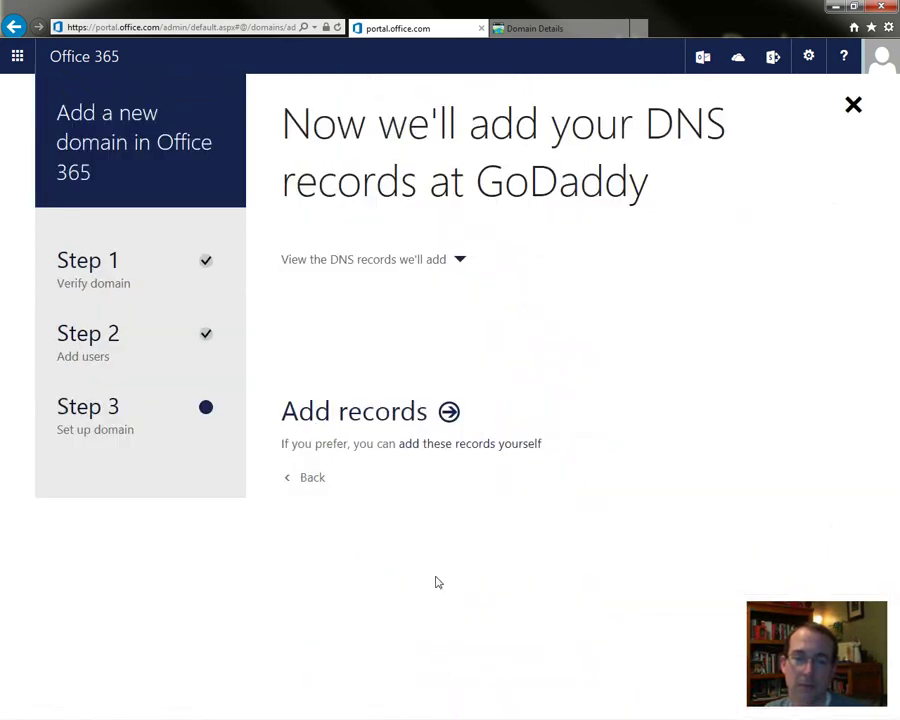
click(420, 423)
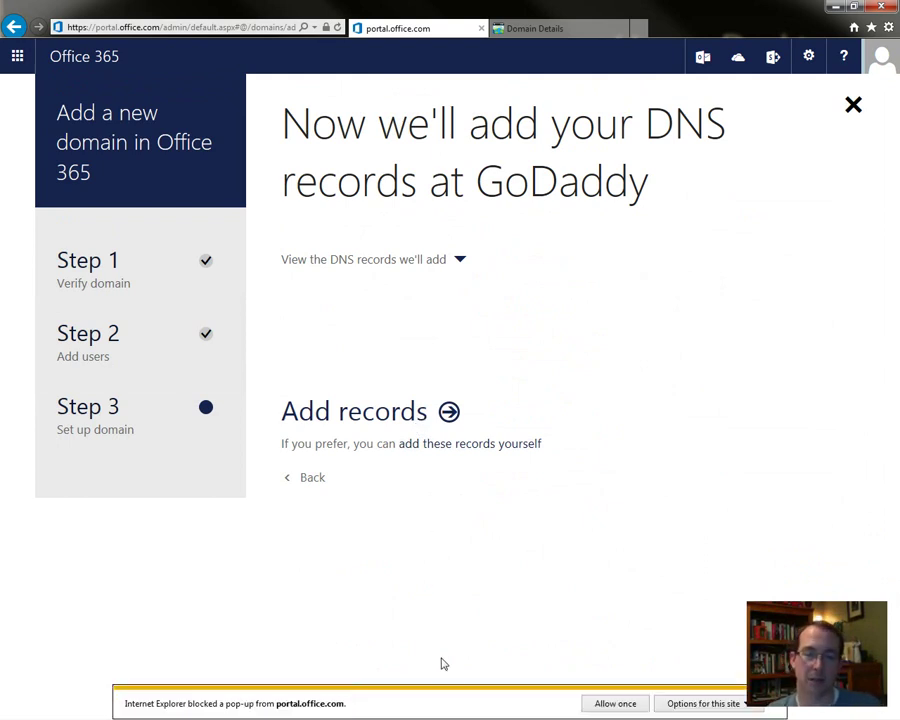
- Allow the pop-up, sign in with the GoDaddy username and password, and accept Office 365's access
click(617, 704)
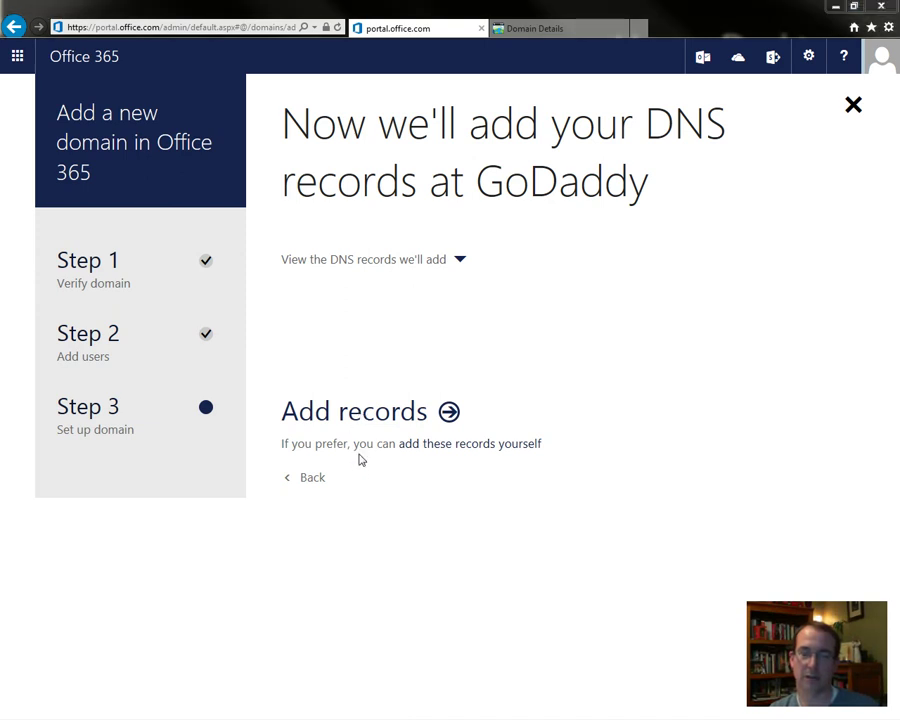
click(361, 460)
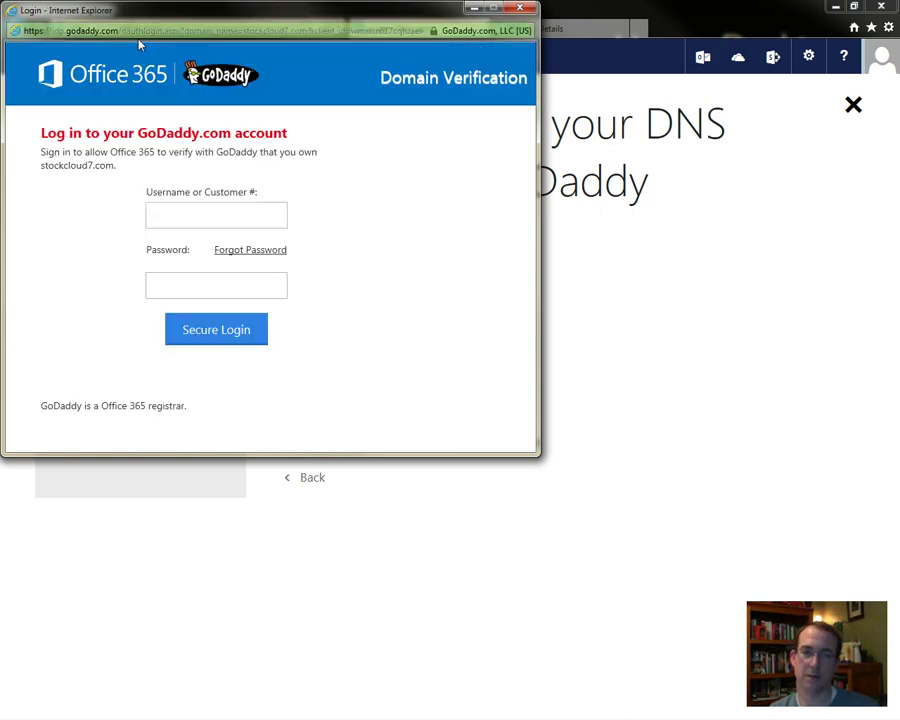
click(186, 212)
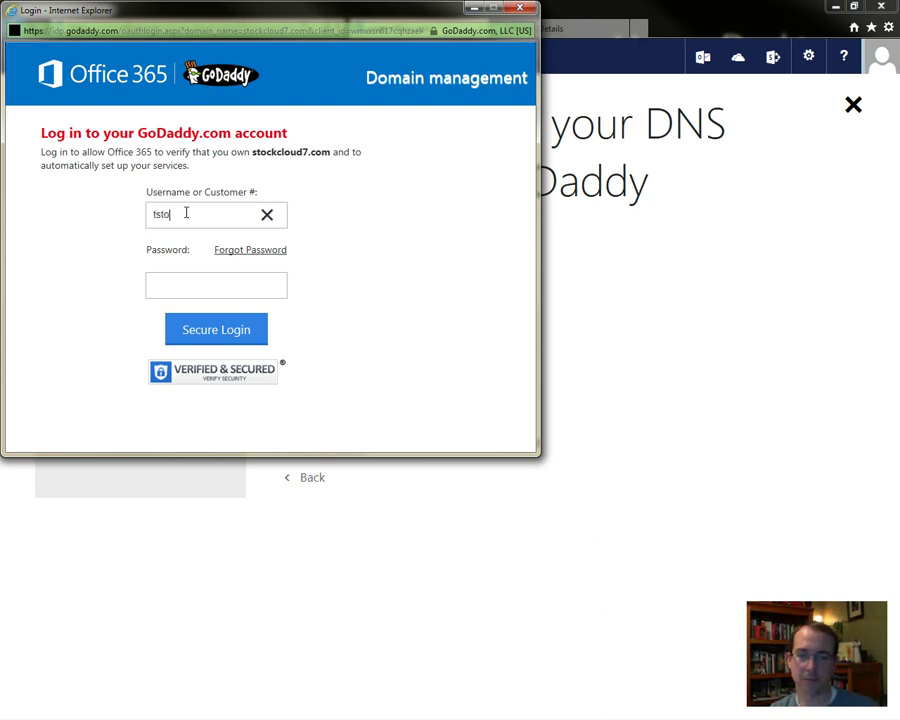
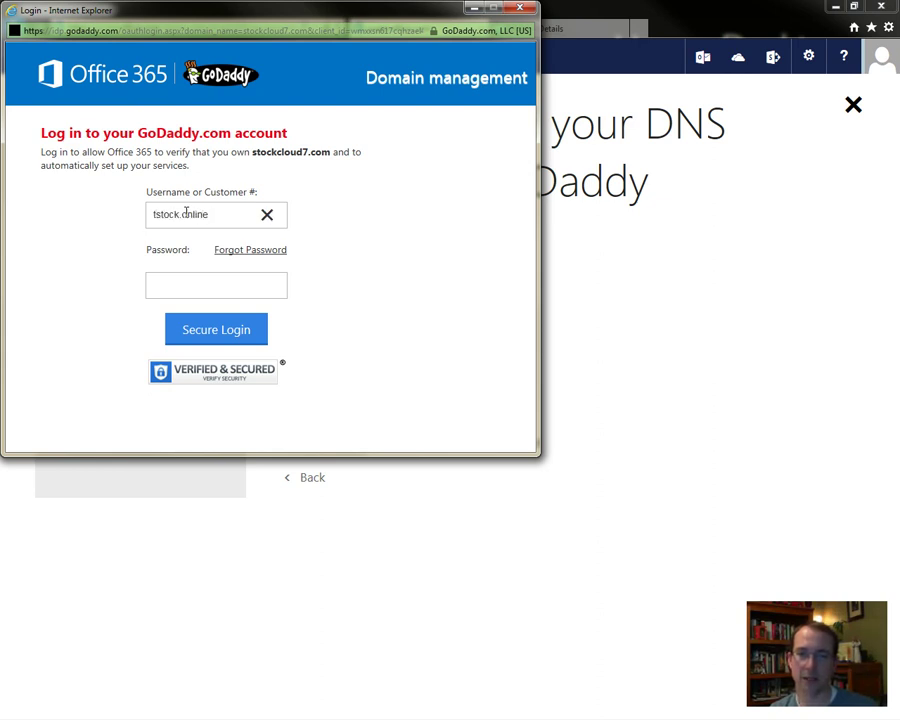
key(Tab)
text(•••••••••••)
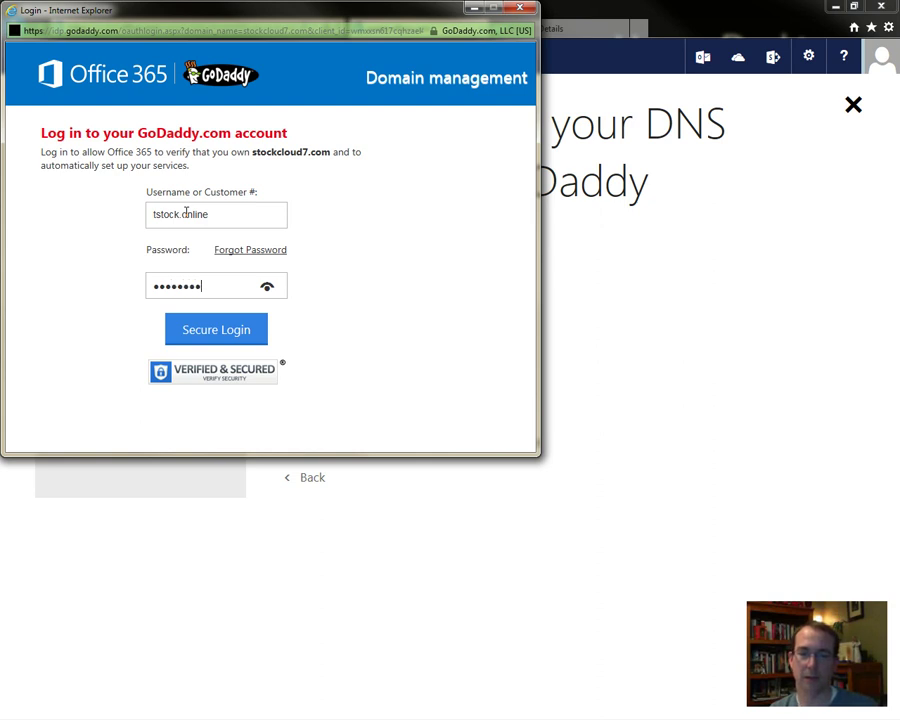
text(••••)
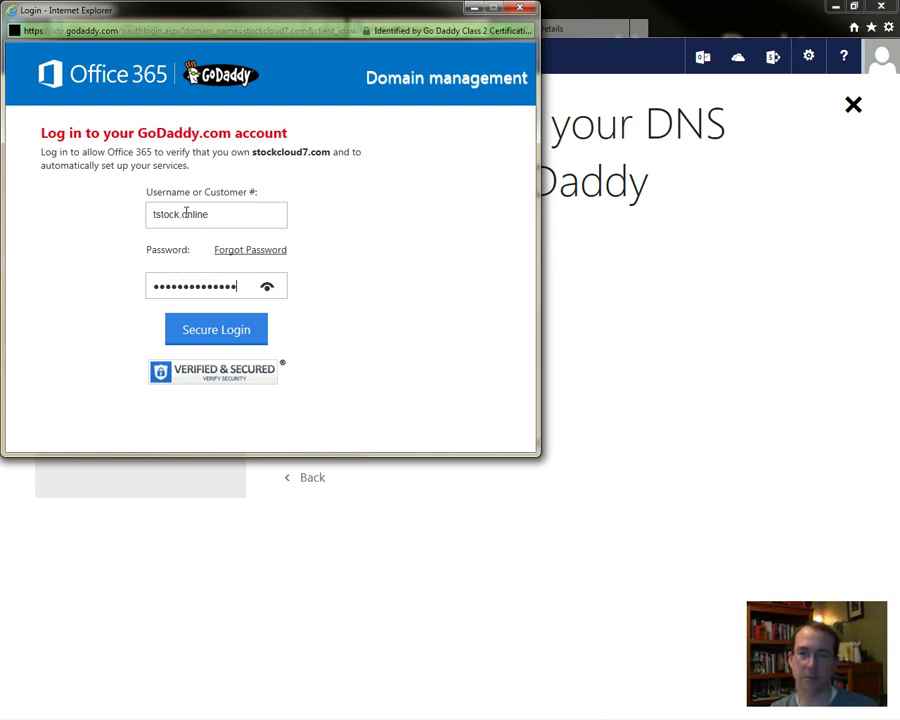
click(241, 333)
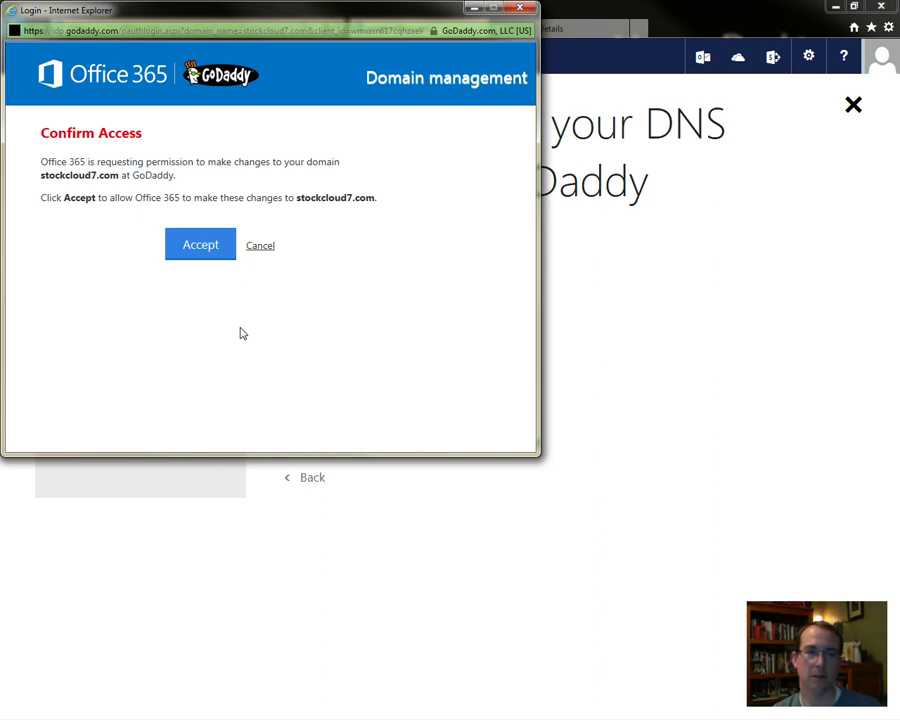
click(212, 247)
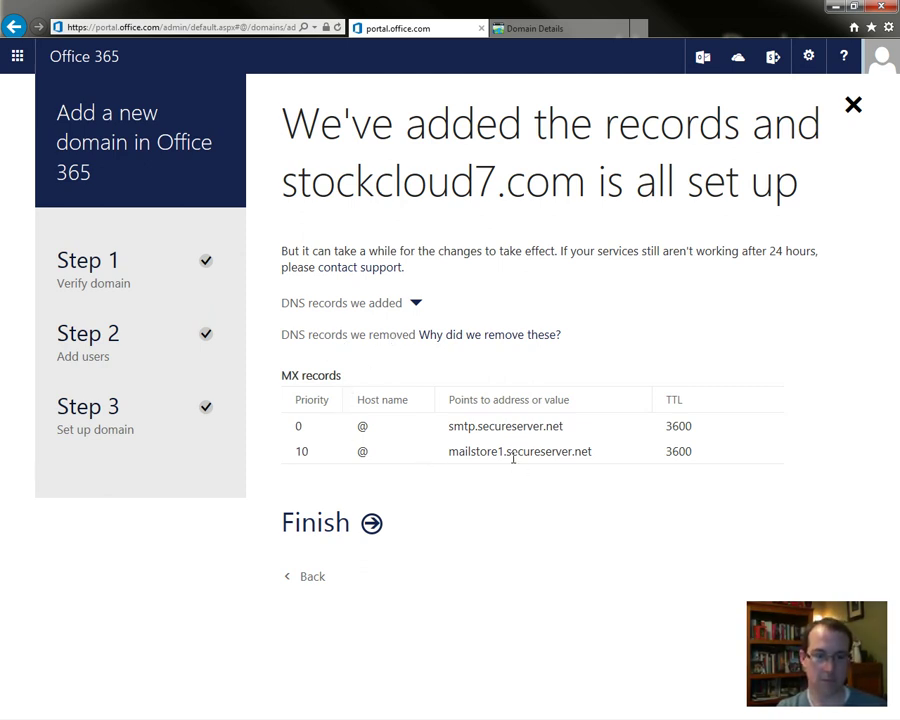
- Check the list of DNS records added for stockcloud7.com and finish the wizard
click(416, 304)
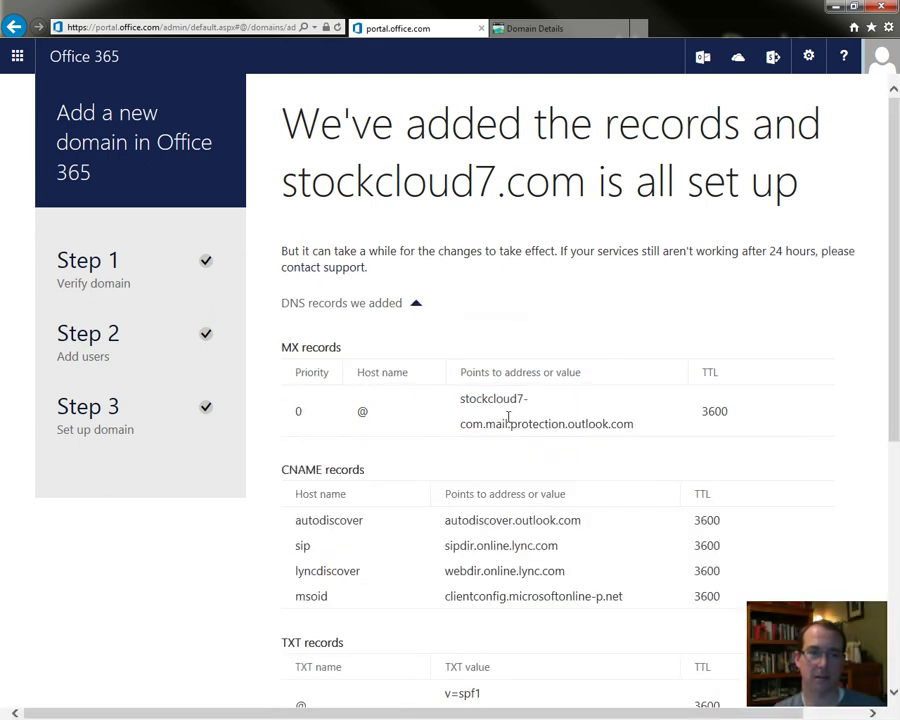
click(417, 304)
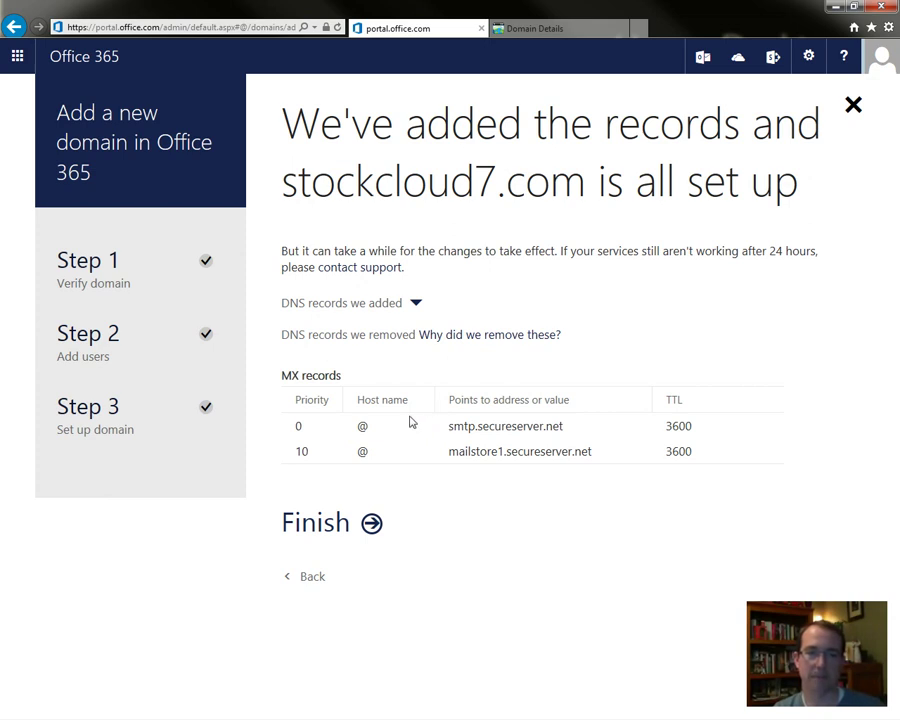
click(337, 532)
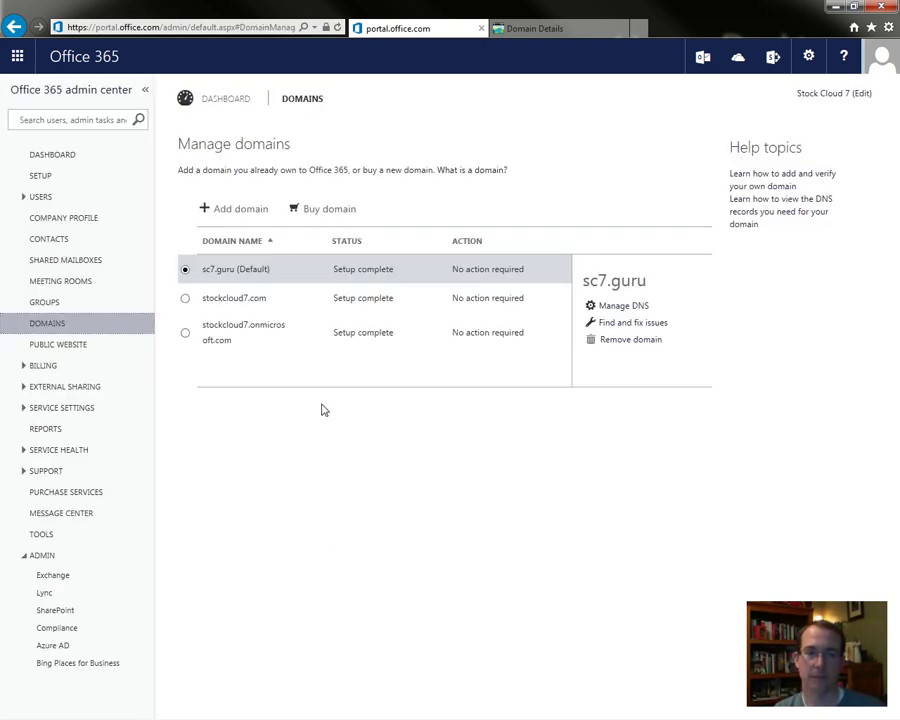
- Set stockcloud7.com as the default domain and bring up the Active Users list
click(205, 300)
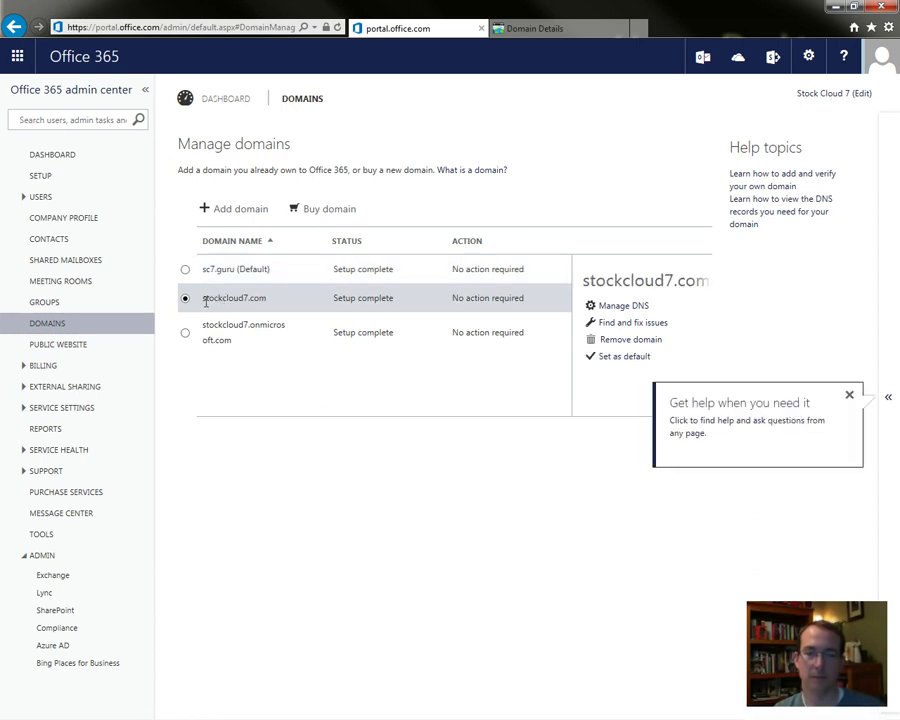
click(619, 357)
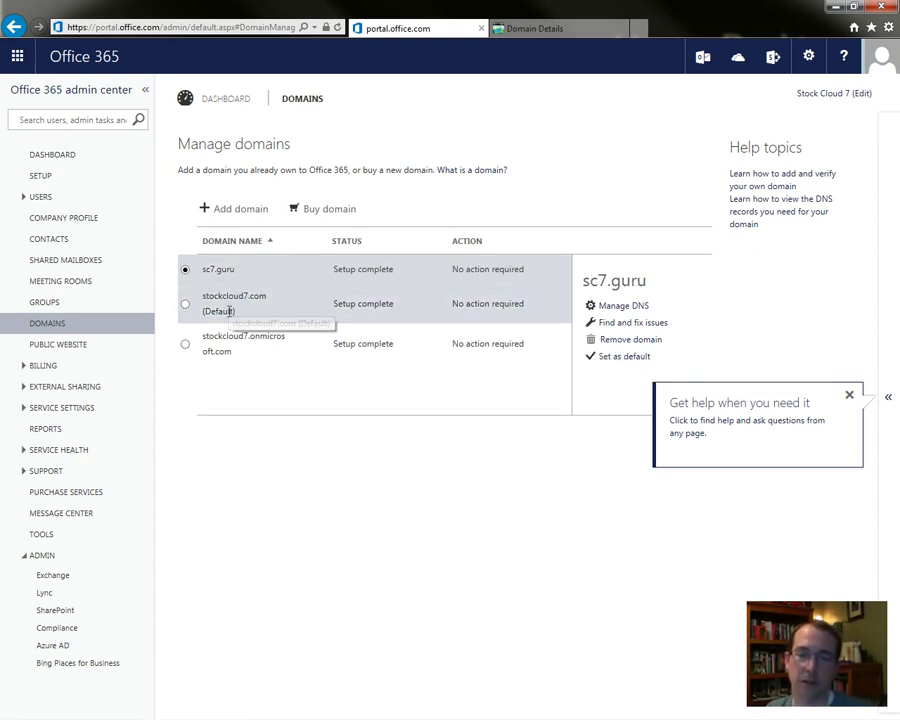
click(39, 198)
scroll(60, 220, down, 1)
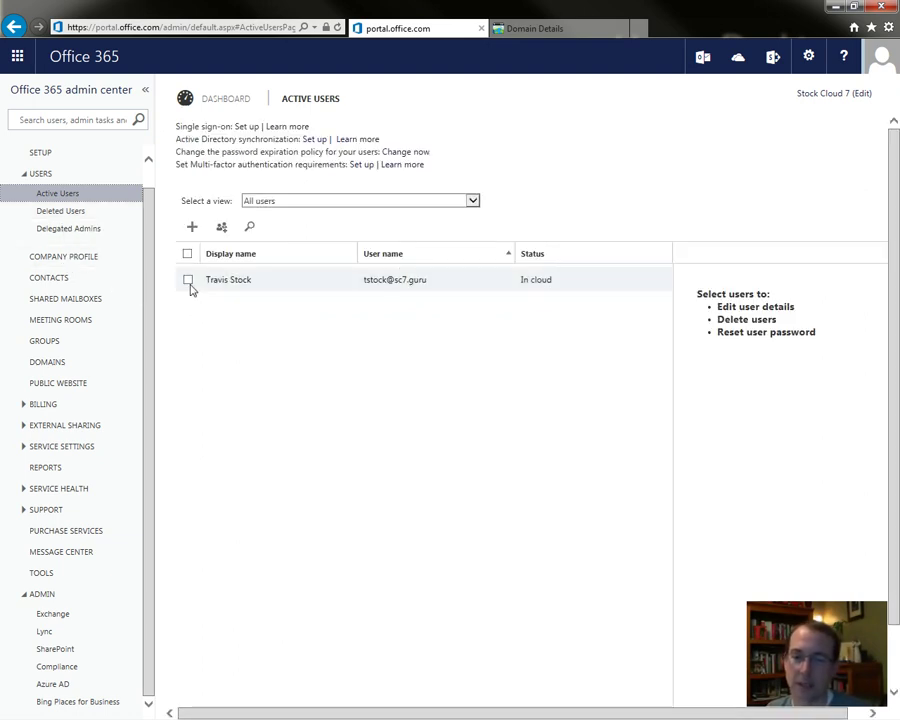
- Select the single active user and open editing of their primary email address
click(189, 281)
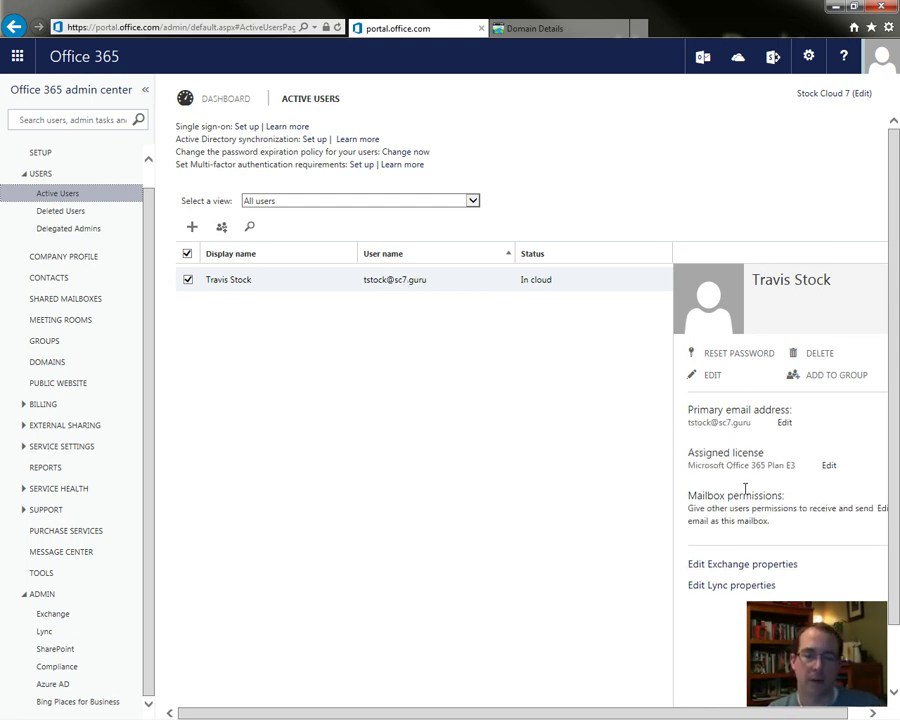
click(790, 424)
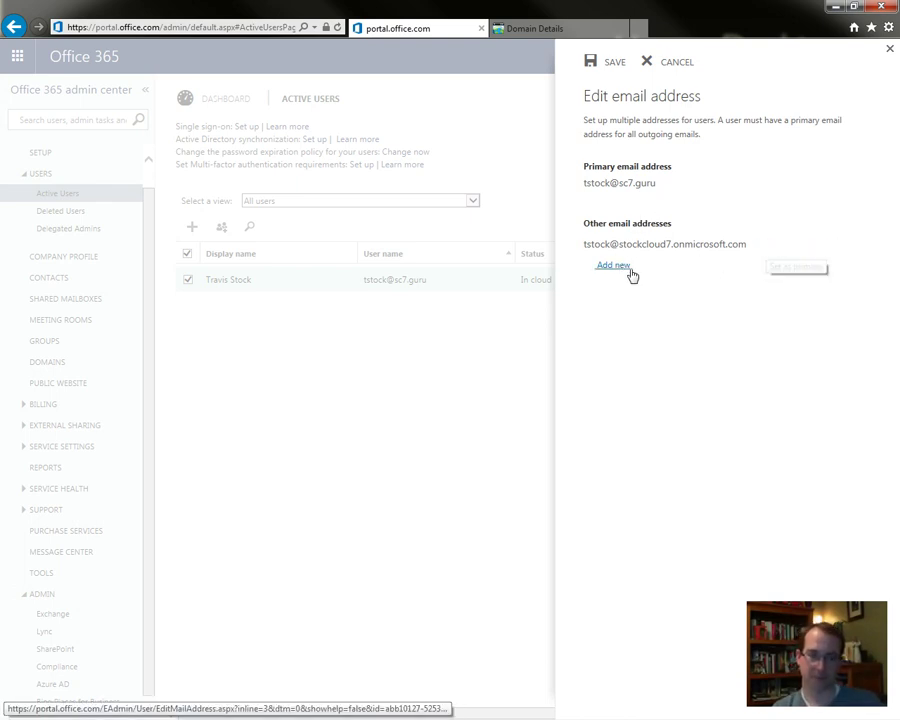
- Add the user's stockcloud7.com address as primary email, accept the sign-in warning, and save
click(618, 267)
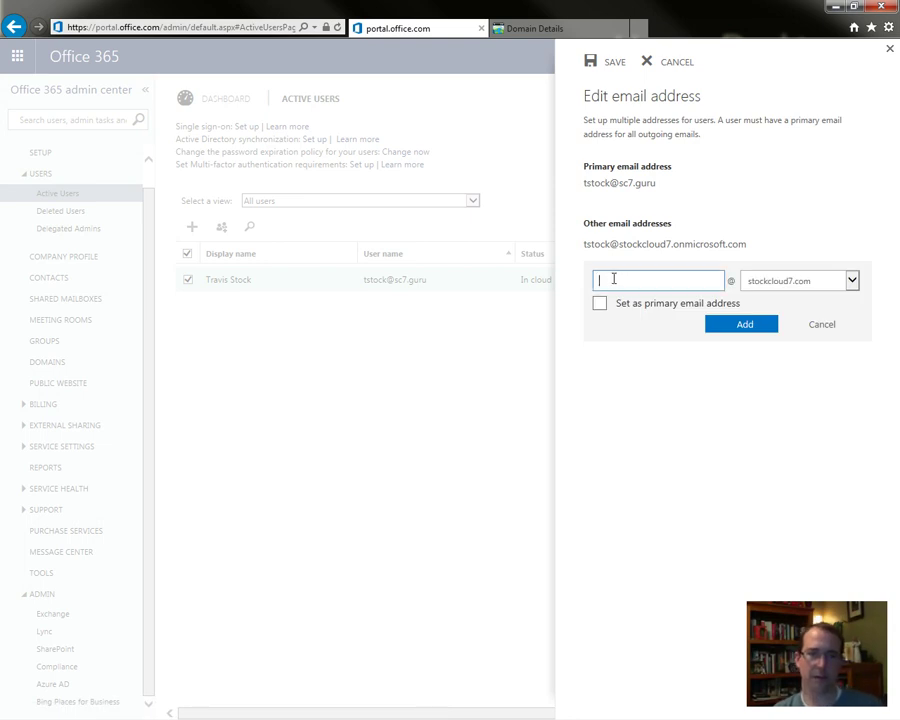
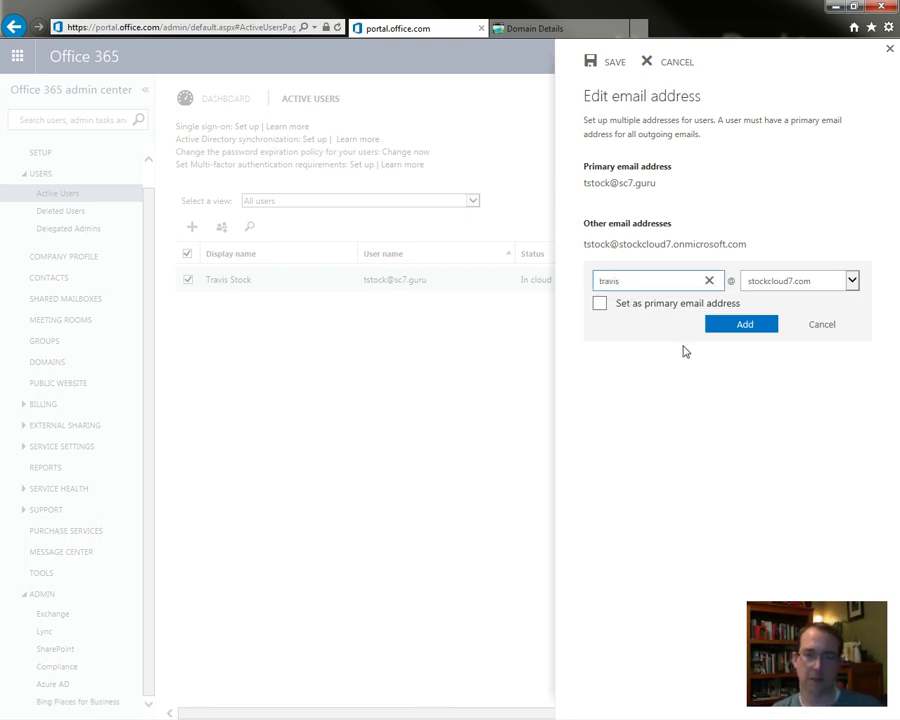
click(666, 305)
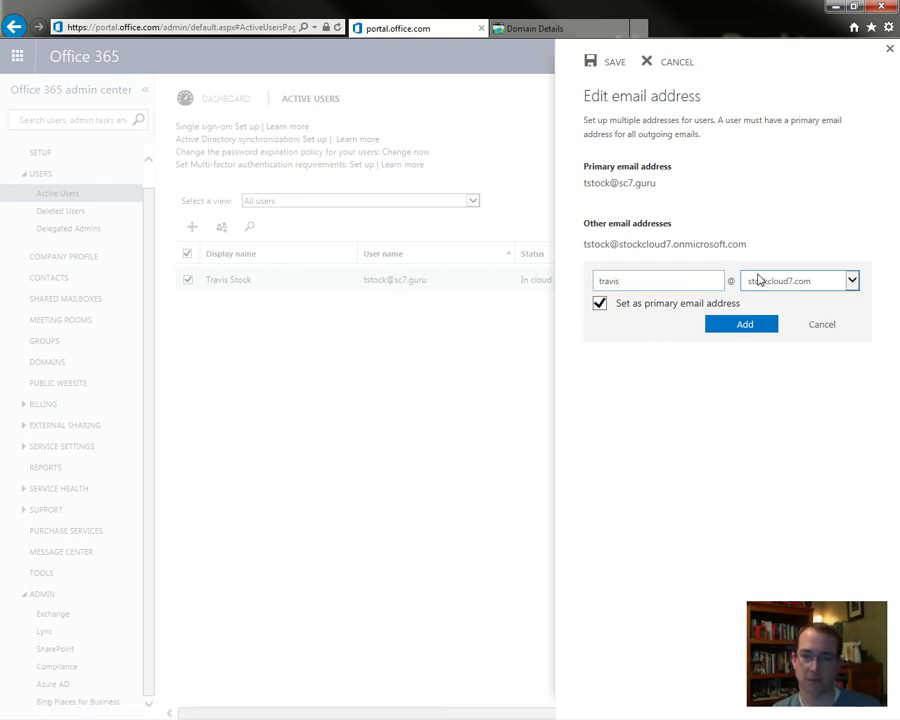
click(739, 328)
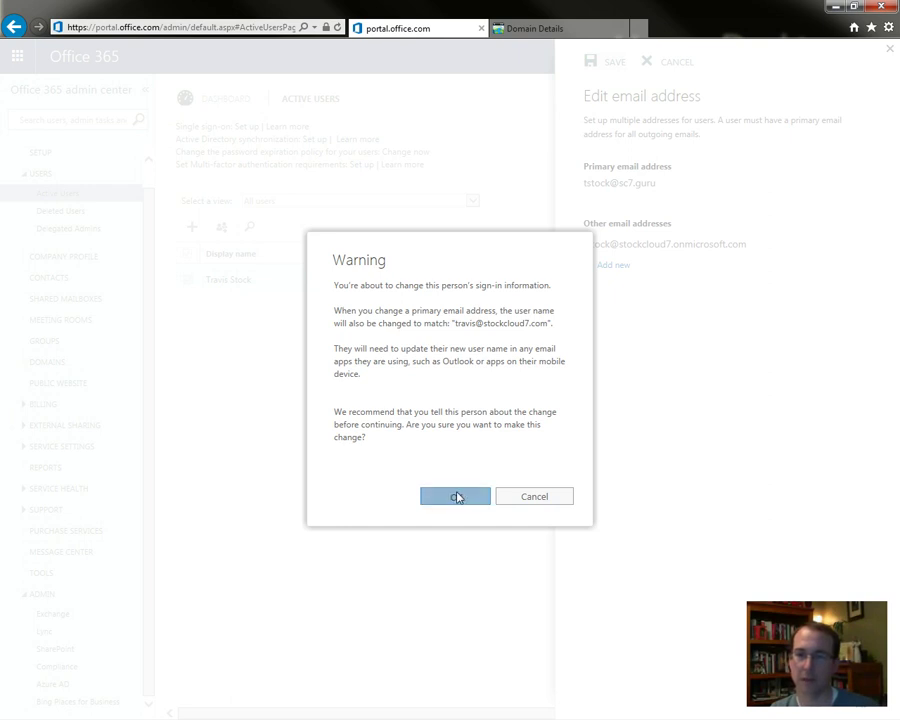
click(457, 497)
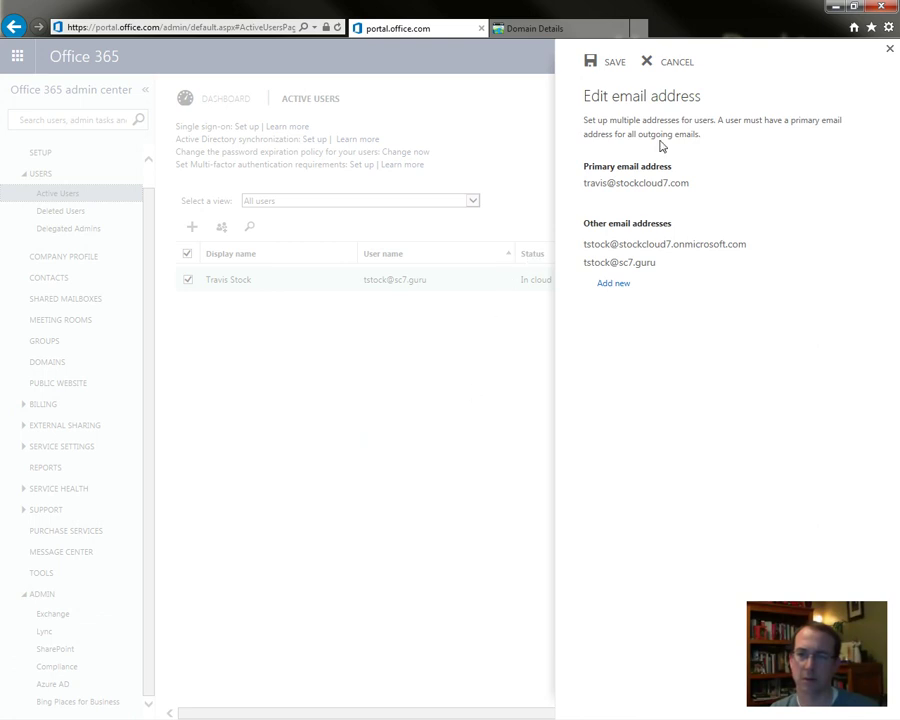
click(612, 63)
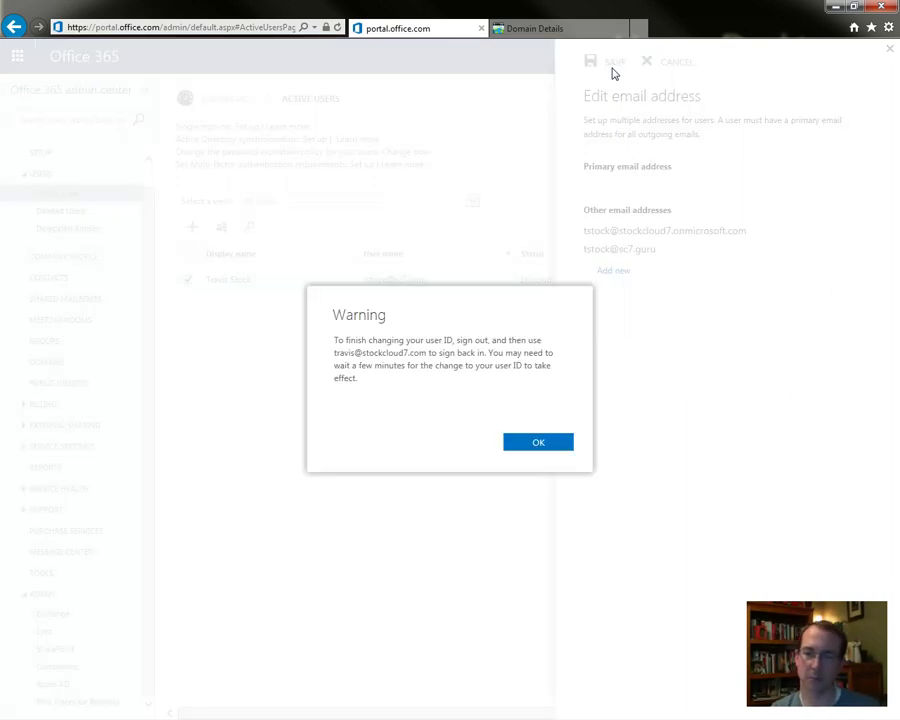
click(533, 445)
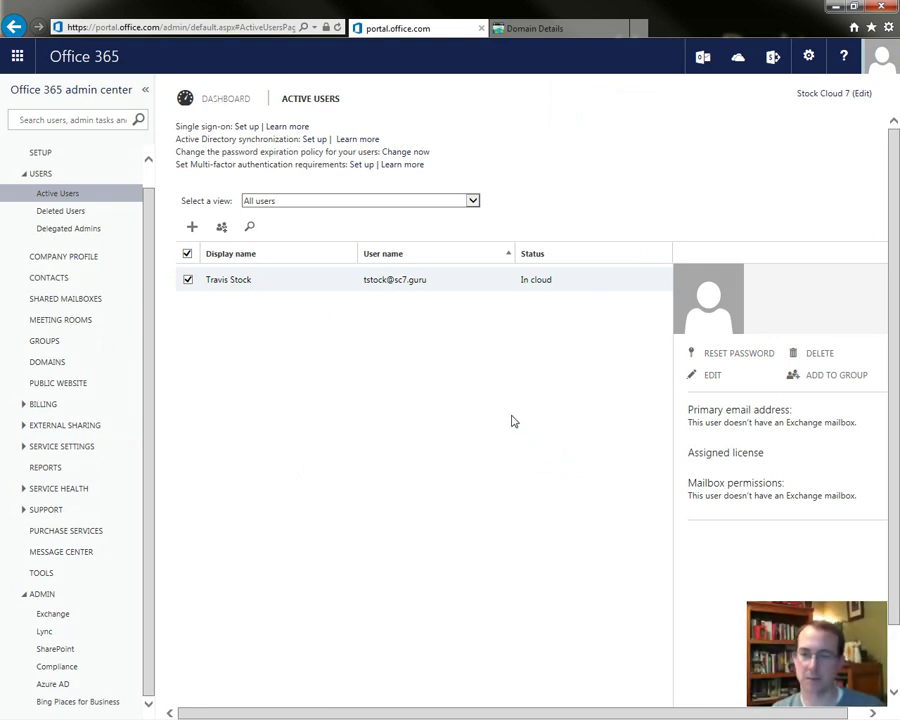
- Sign out of Office 365 from the account menu
click(808, 58)
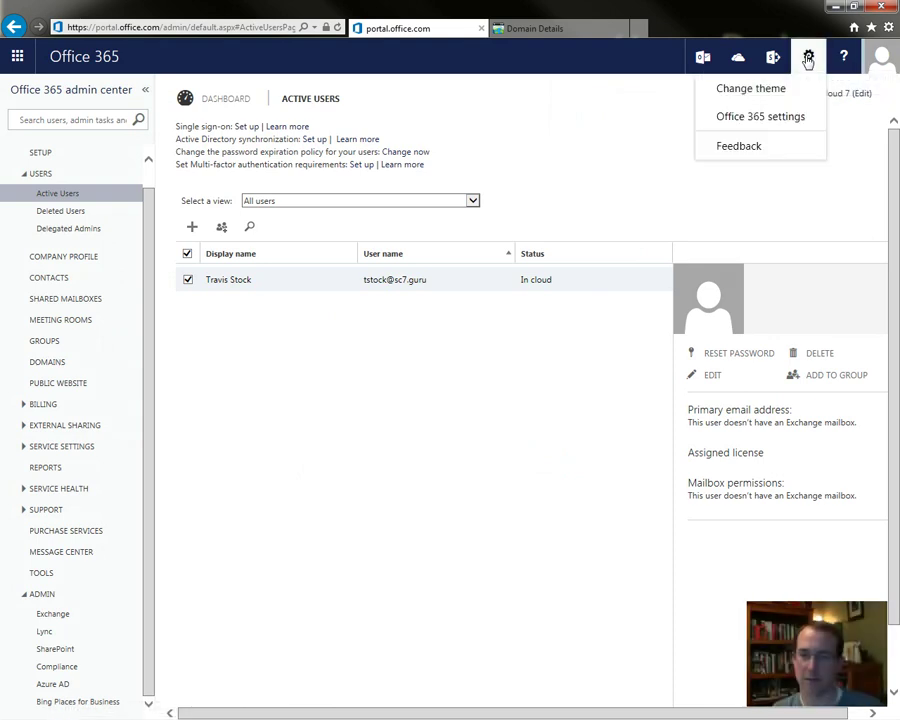
click(881, 57)
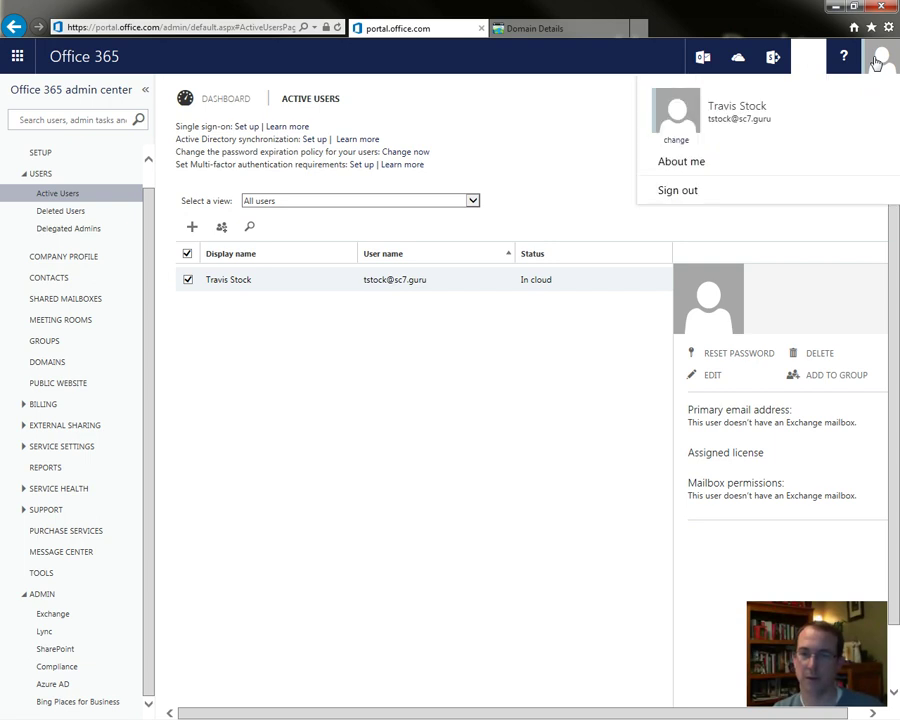
click(786, 199)
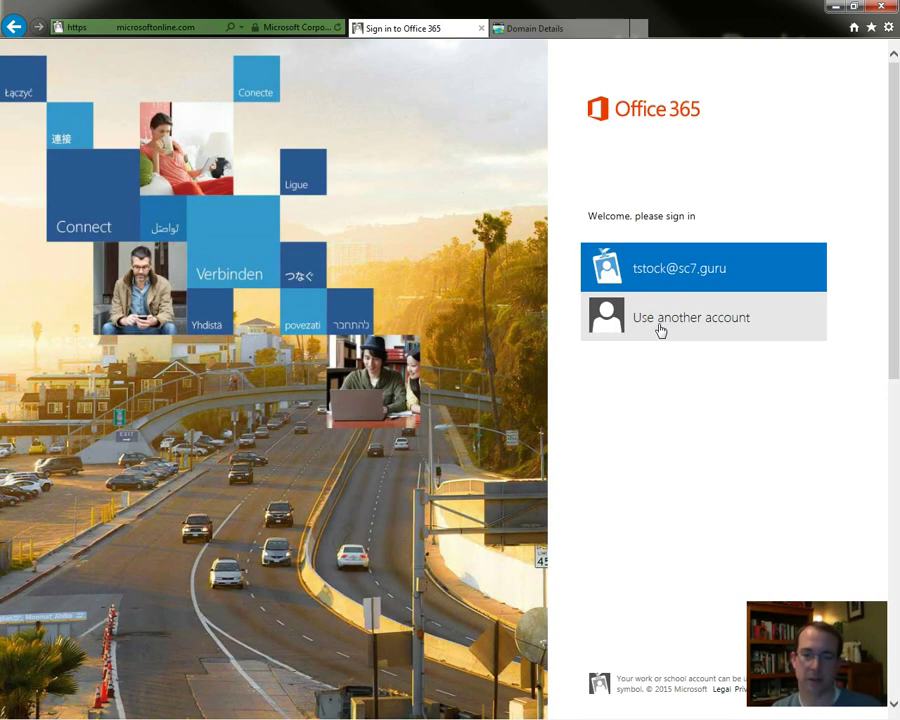
- Sign in with another account using the user's stockcloud7.com address and password
click(660, 328)
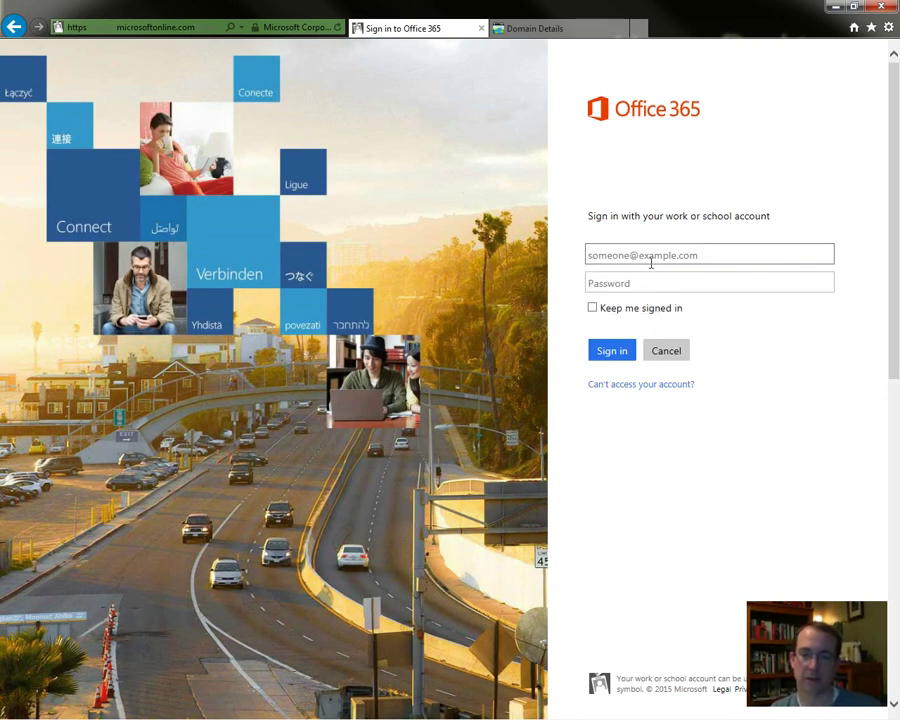
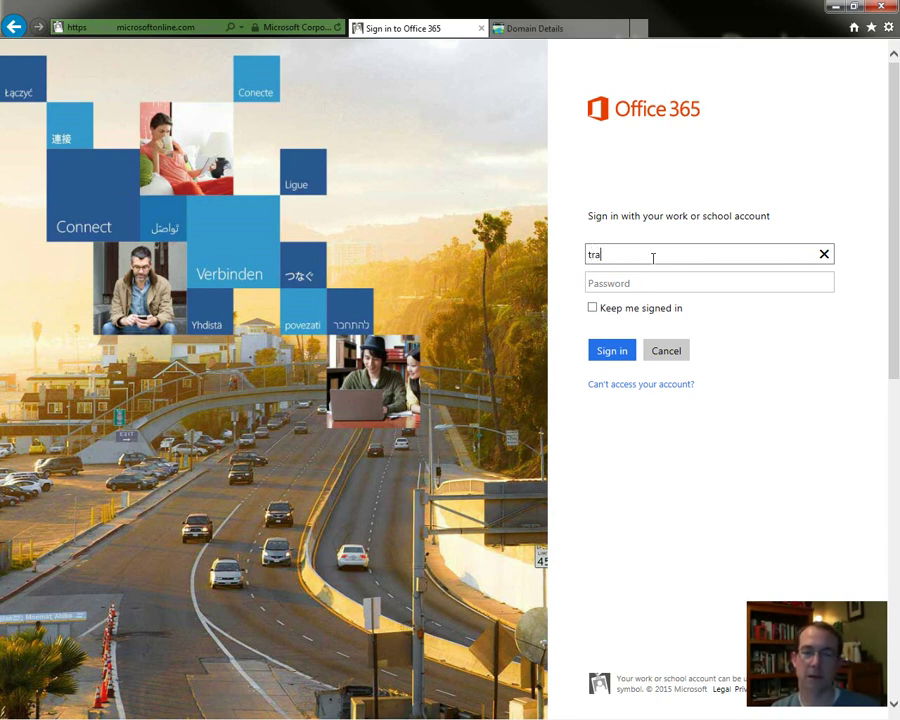
key(Tab)
text(•••••)
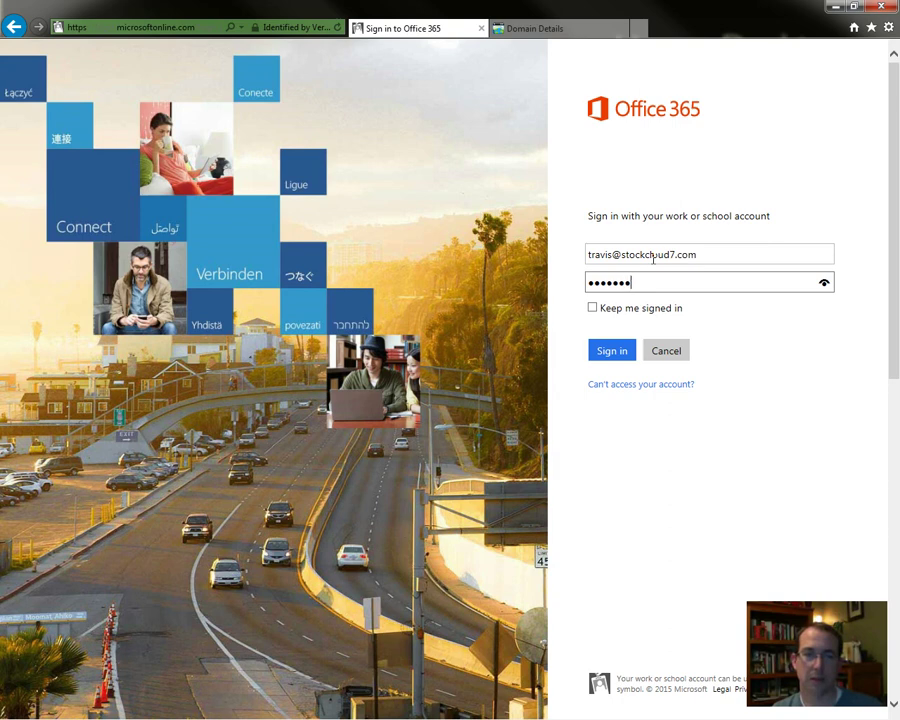
text(••••••••)
key(Return)
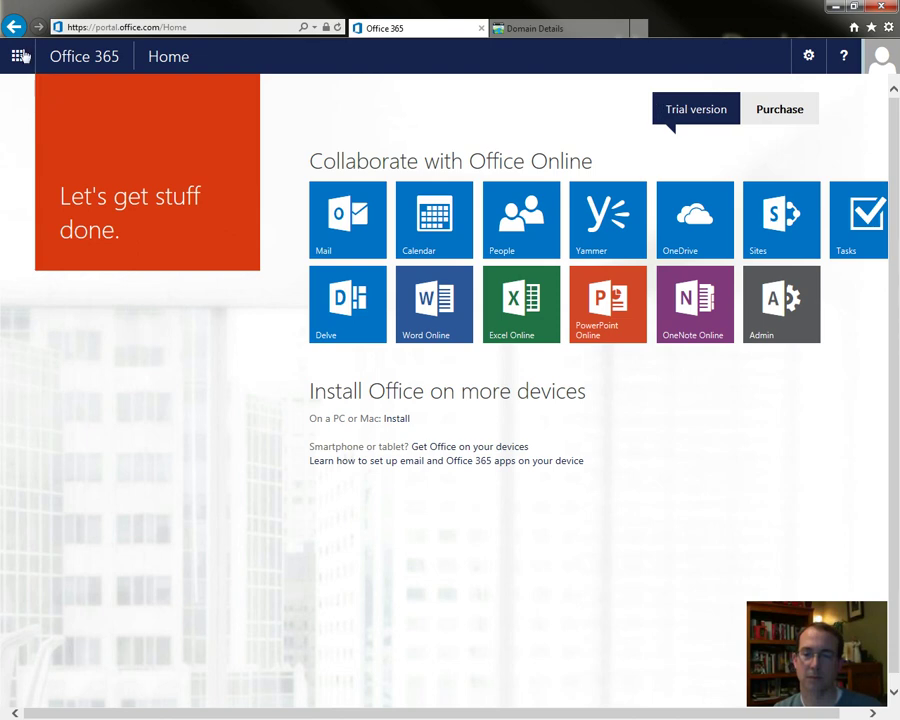
- Open Mail from the app launcher and view the Office 365 E3 trial expiry message
click(18, 57)
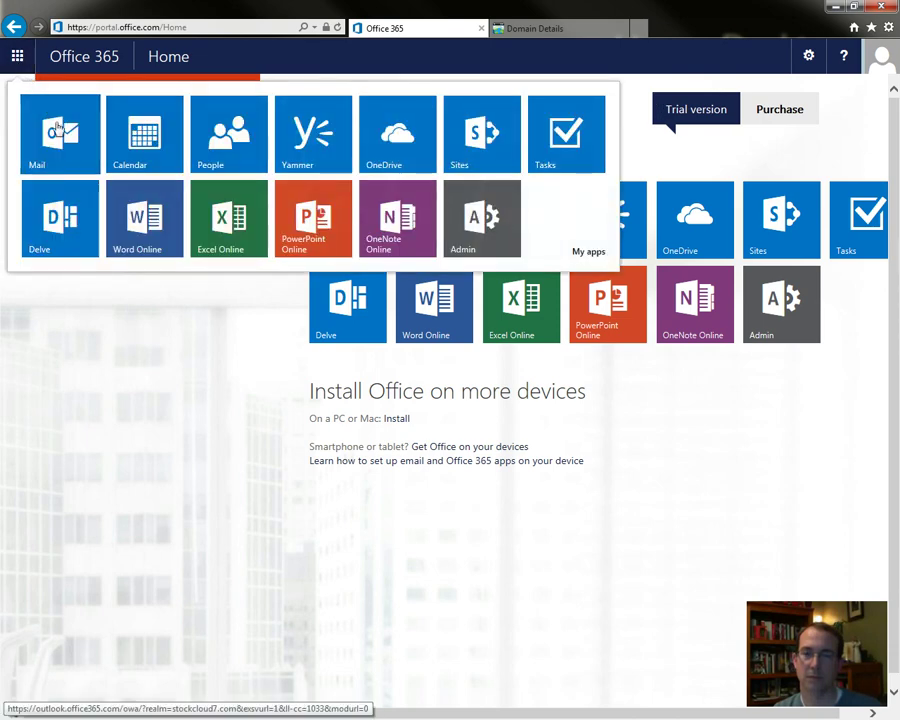
click(58, 138)
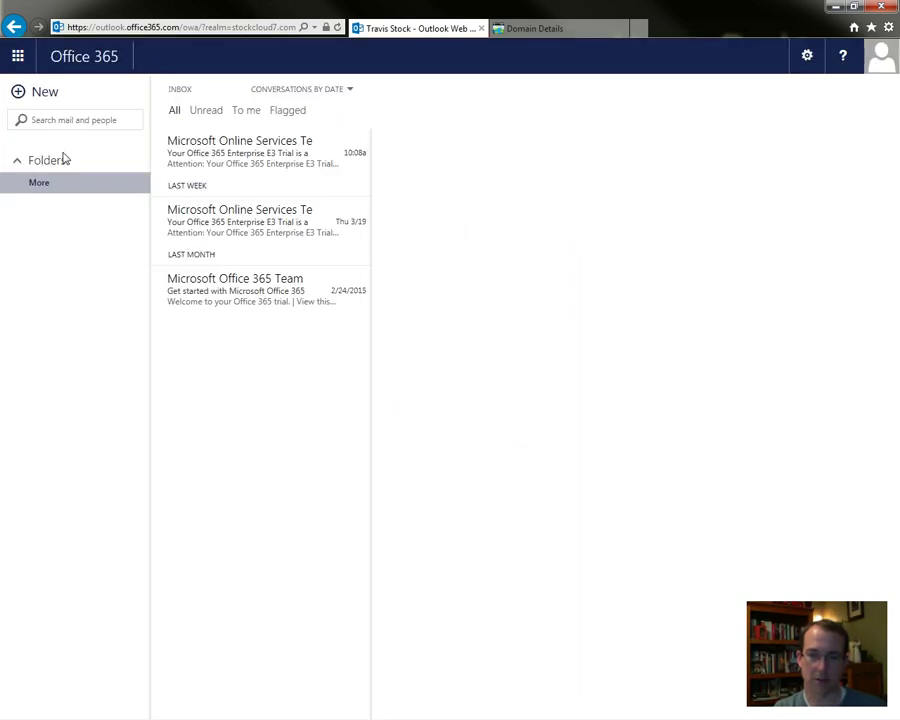
click(215, 160)
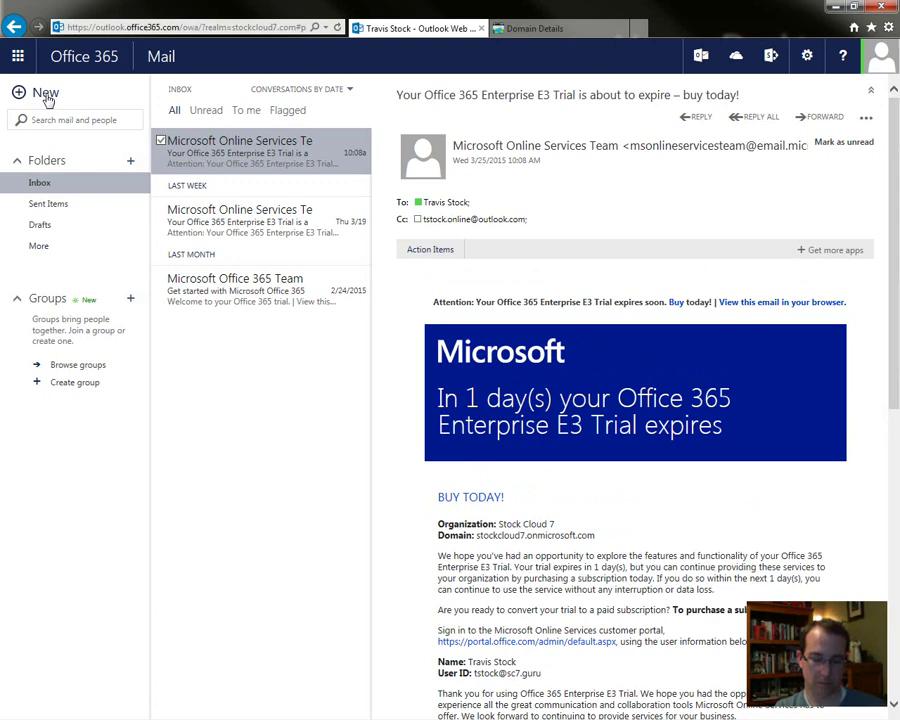
- Start a new message to the user's stockcloud7.com address with subject 'Test' and body 'Testing'
click(46, 96)
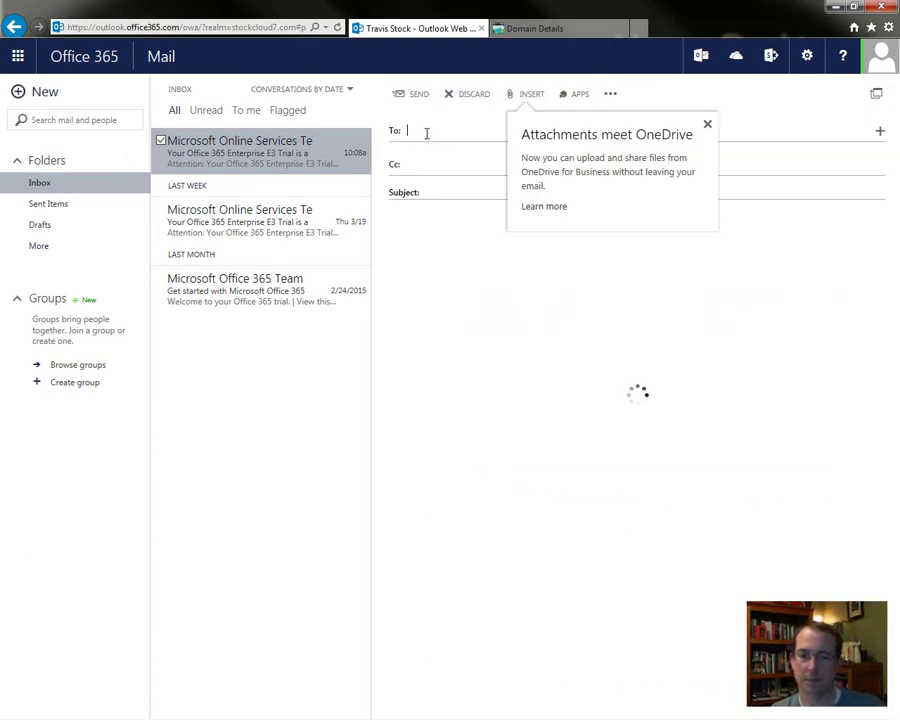
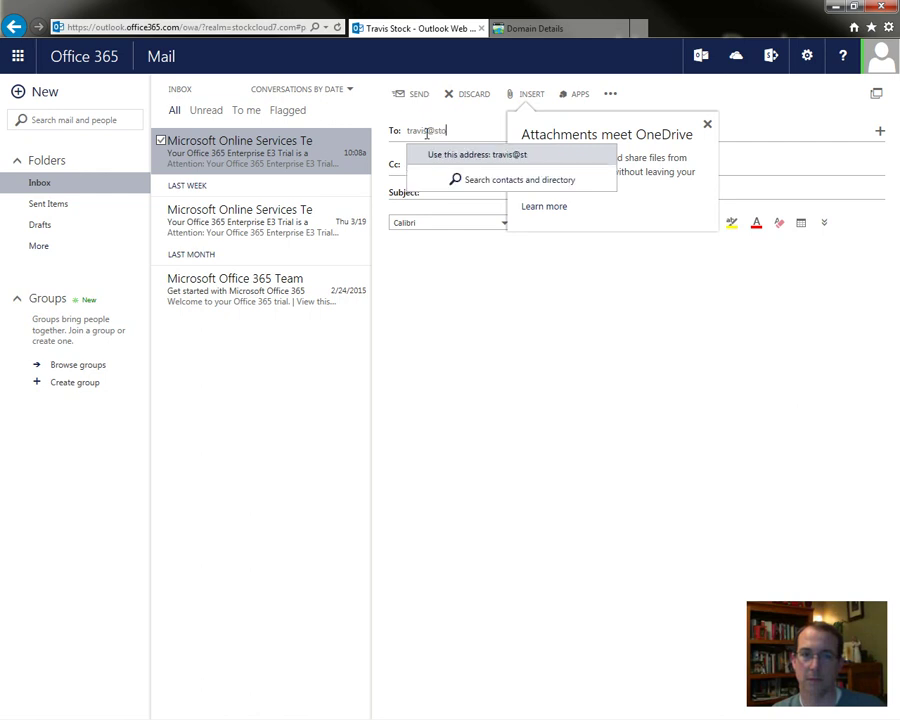
key(Return)
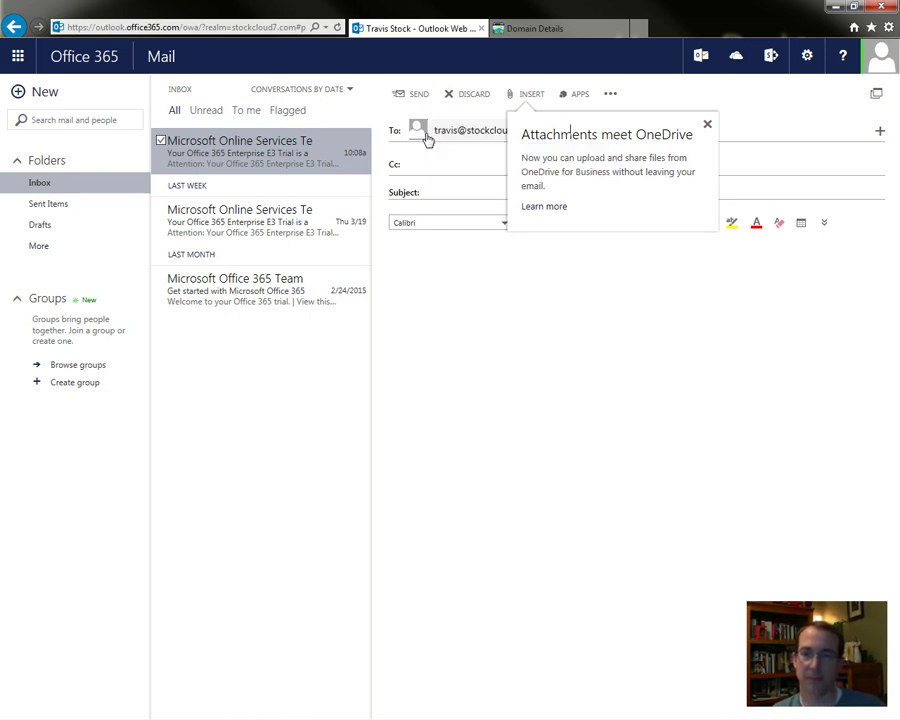
key(Tab)
key(Tab)
text(Te)
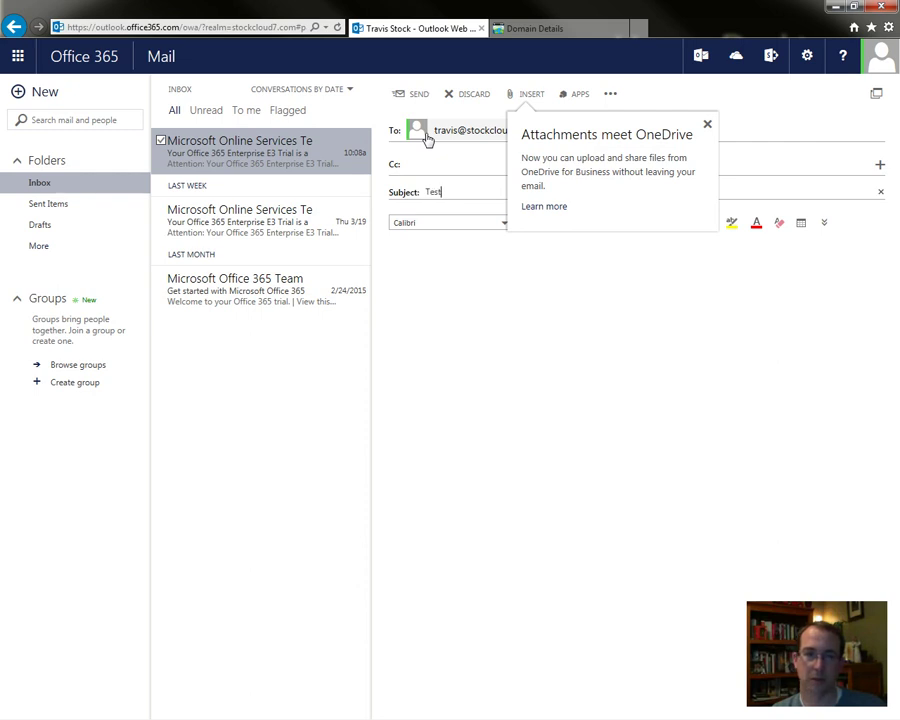
text(st)
key(Tab)
text(Testing)
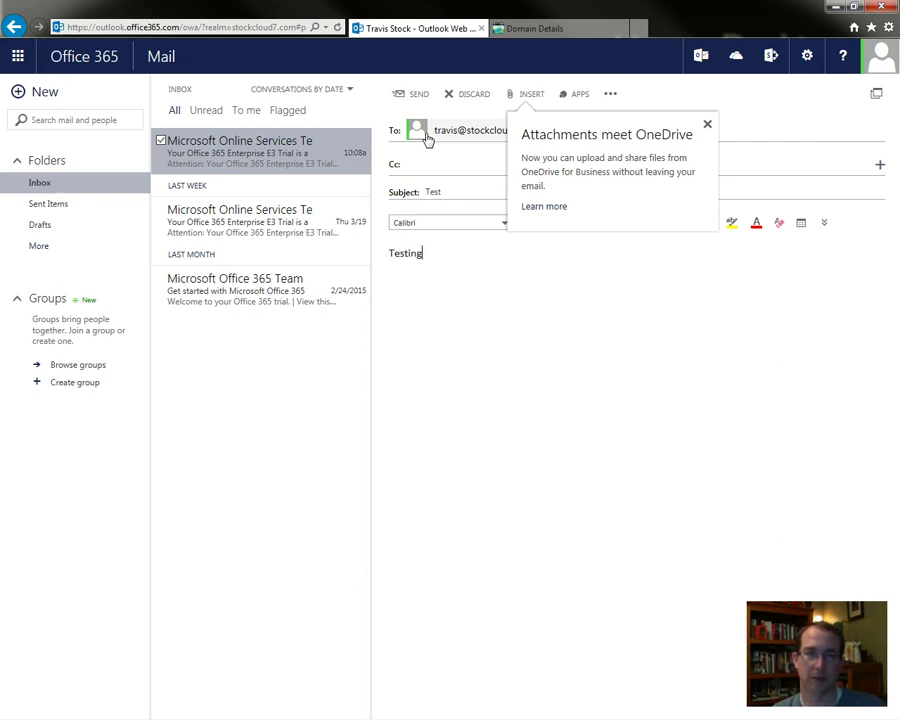
- Try inserting an inline picture, cancel the file choice, and reopen the insert options
click(529, 93)
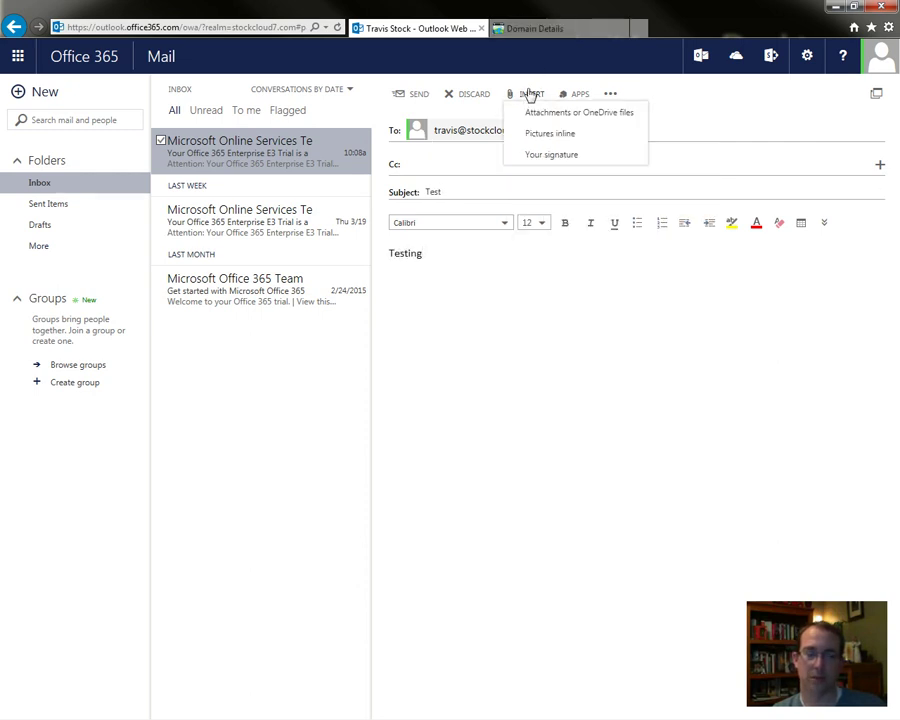
click(563, 133)
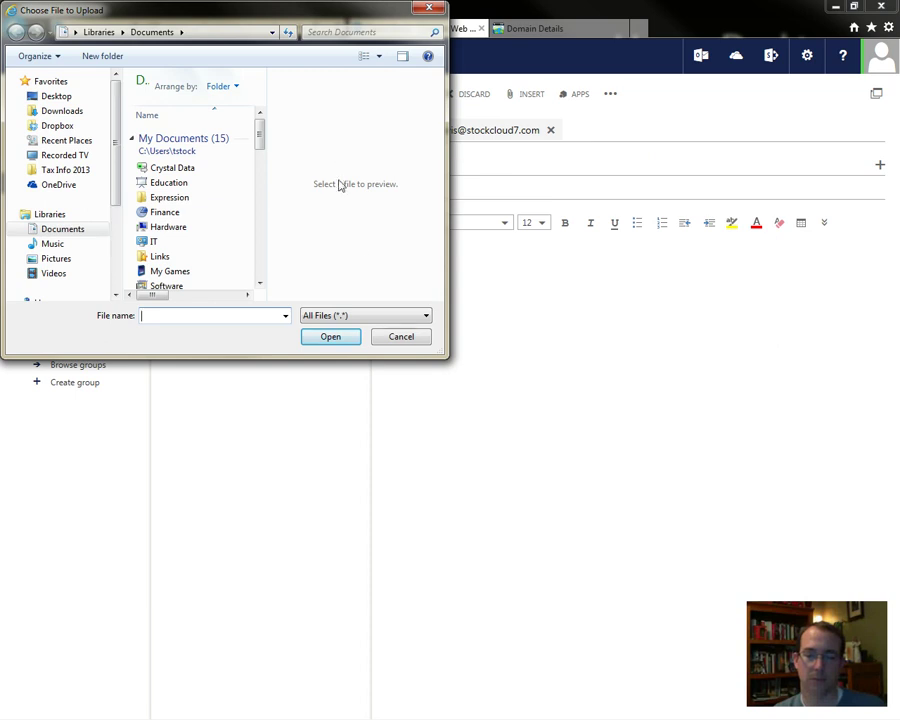
click(402, 336)
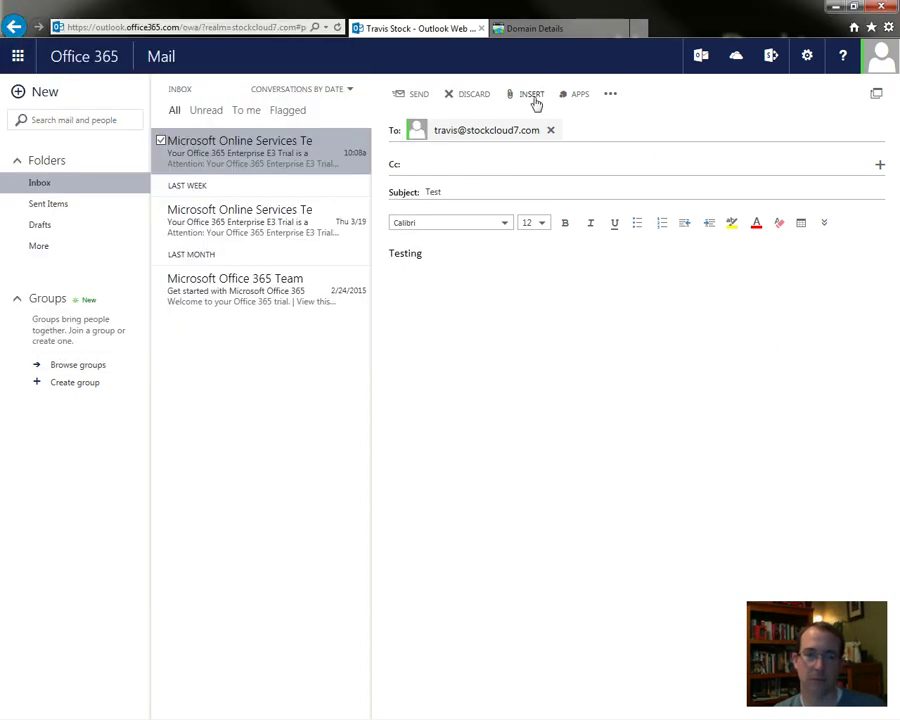
click(533, 99)
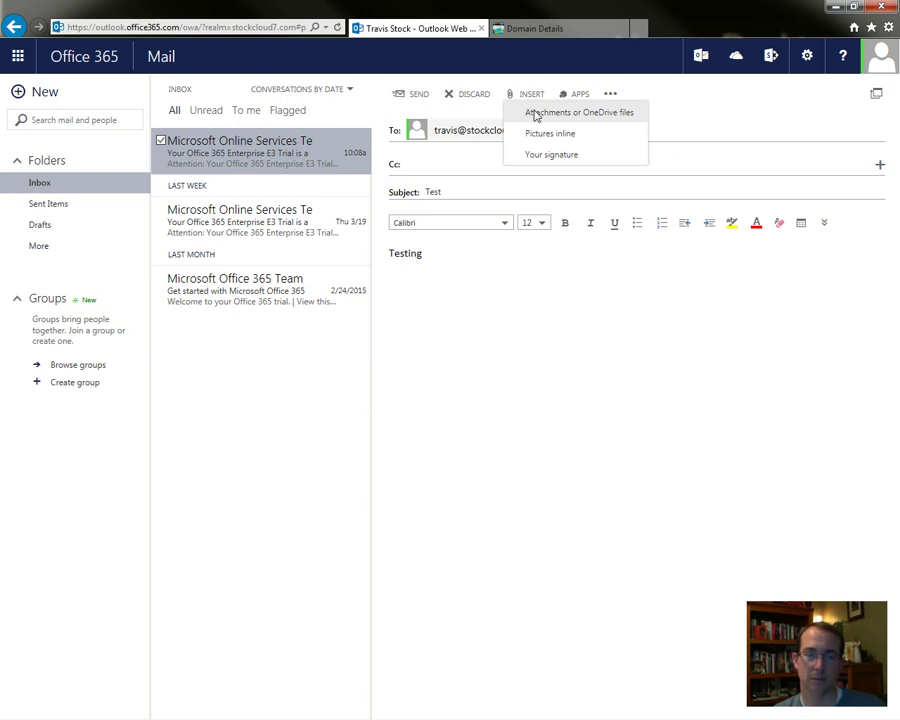
- Open the attachment picker on OneDrive My files, cancelling the computer file dialog
click(537, 114)
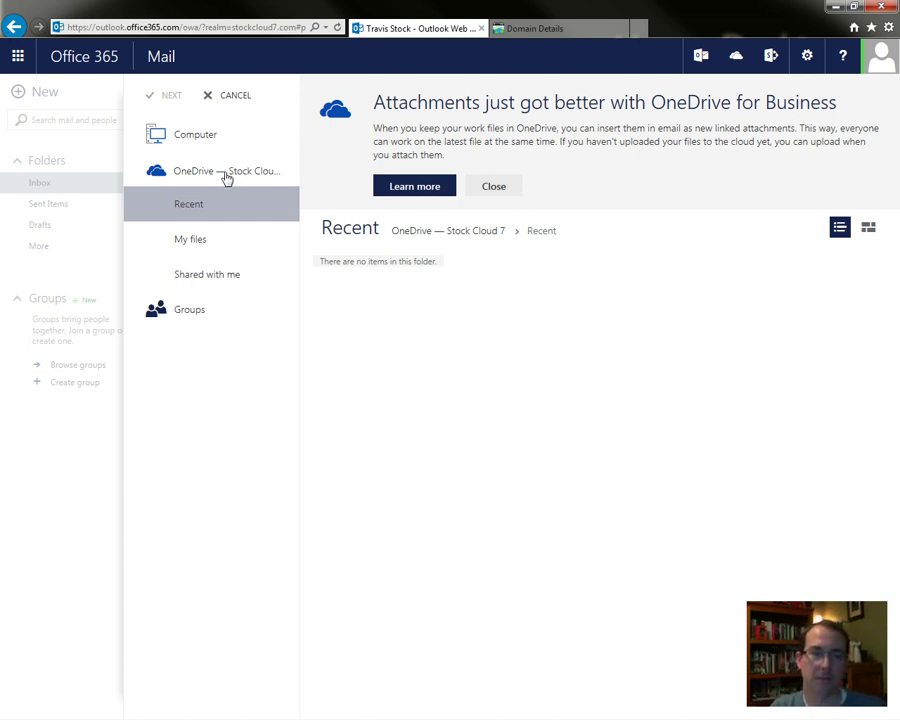
click(204, 240)
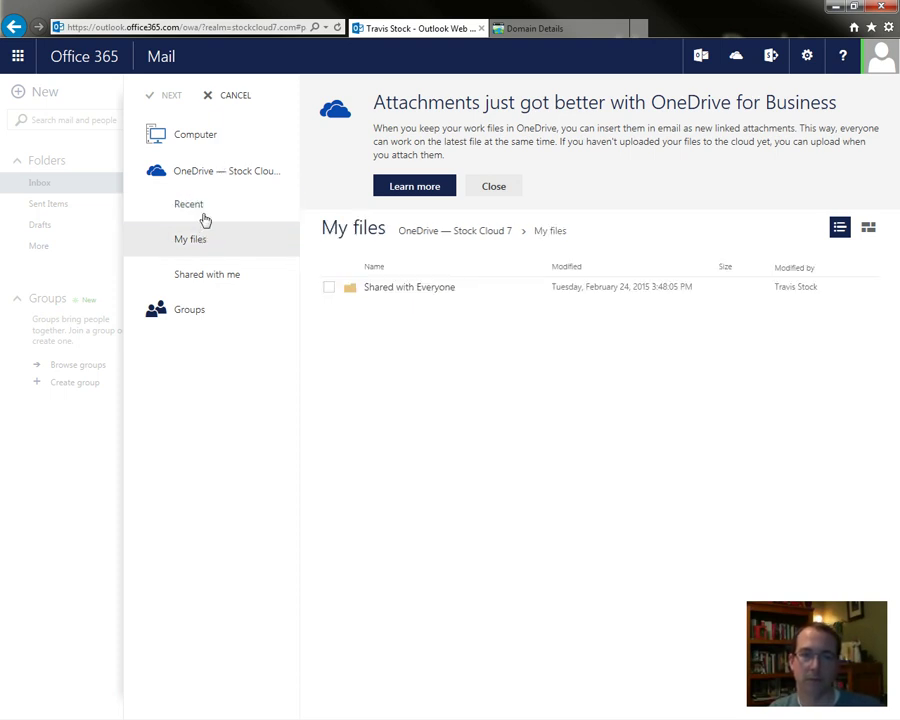
click(197, 140)
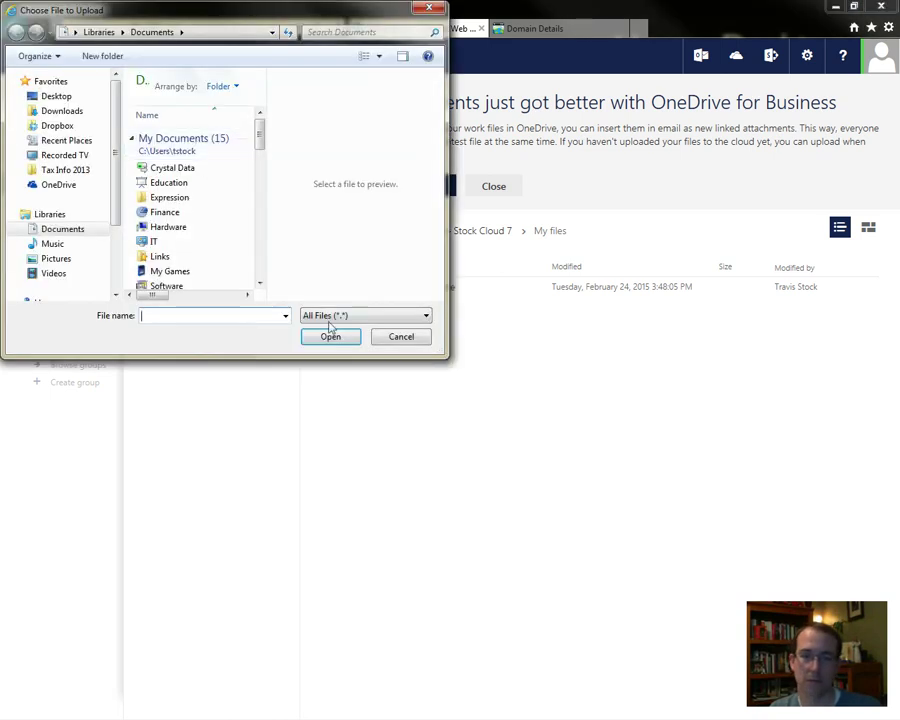
click(394, 338)
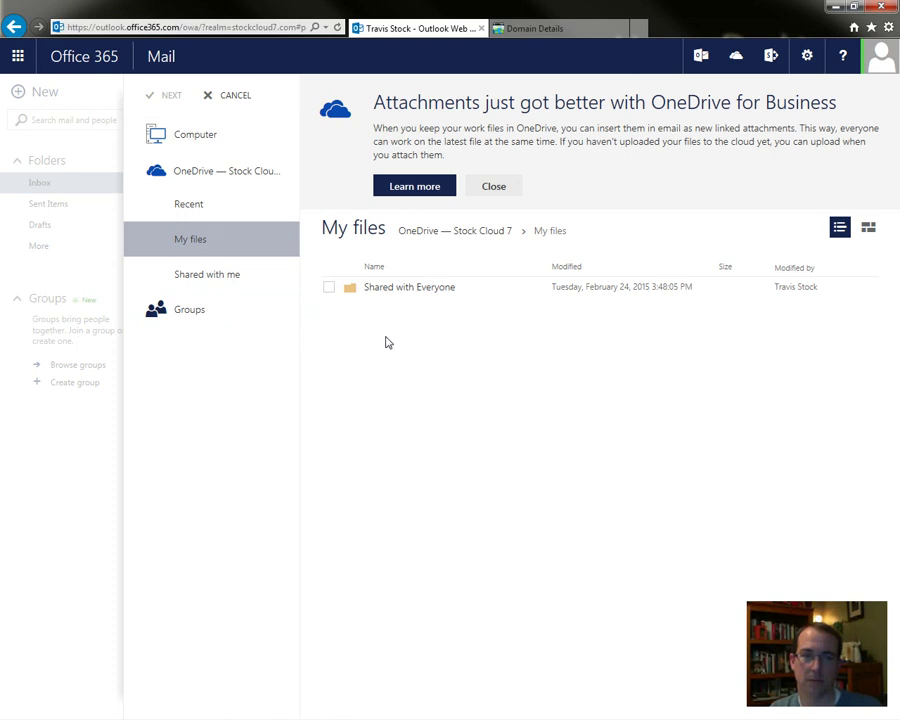